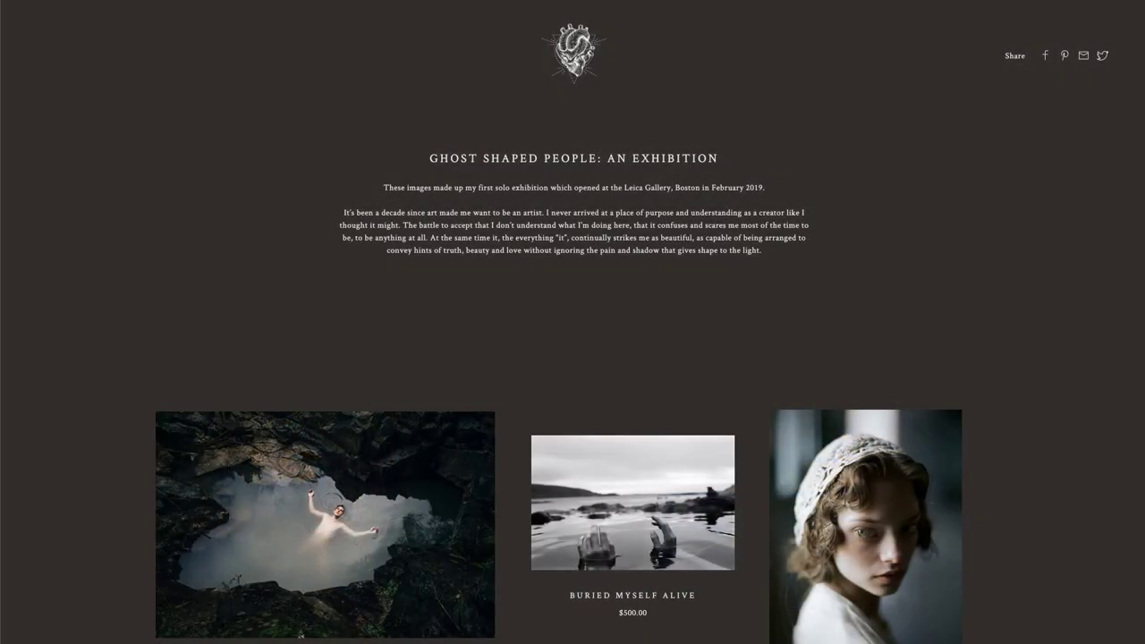
# Scroll through the exhibition gallery previews to reach the Art Galleries main page with its bio and six galleries
pyautogui.scroll(-3, 573, 322)
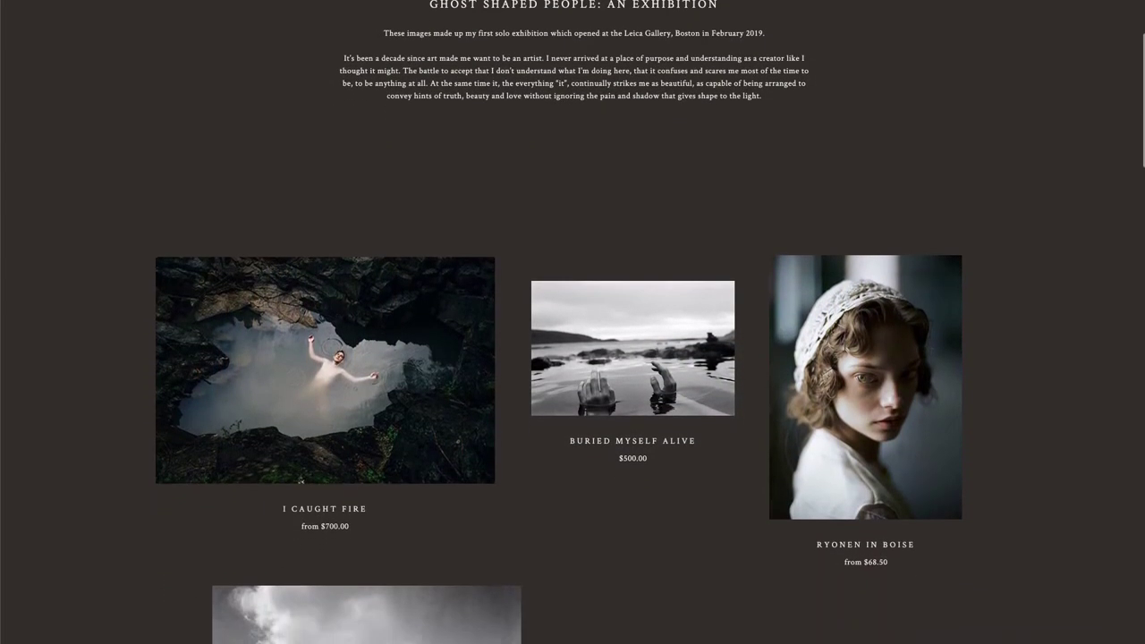
pyautogui.scroll(-1, 573, 322)
pyautogui.scroll(-1, 573, 322)
pyautogui.scroll(-1, 573, 322)
pyautogui.scroll(-1, 573, 322)
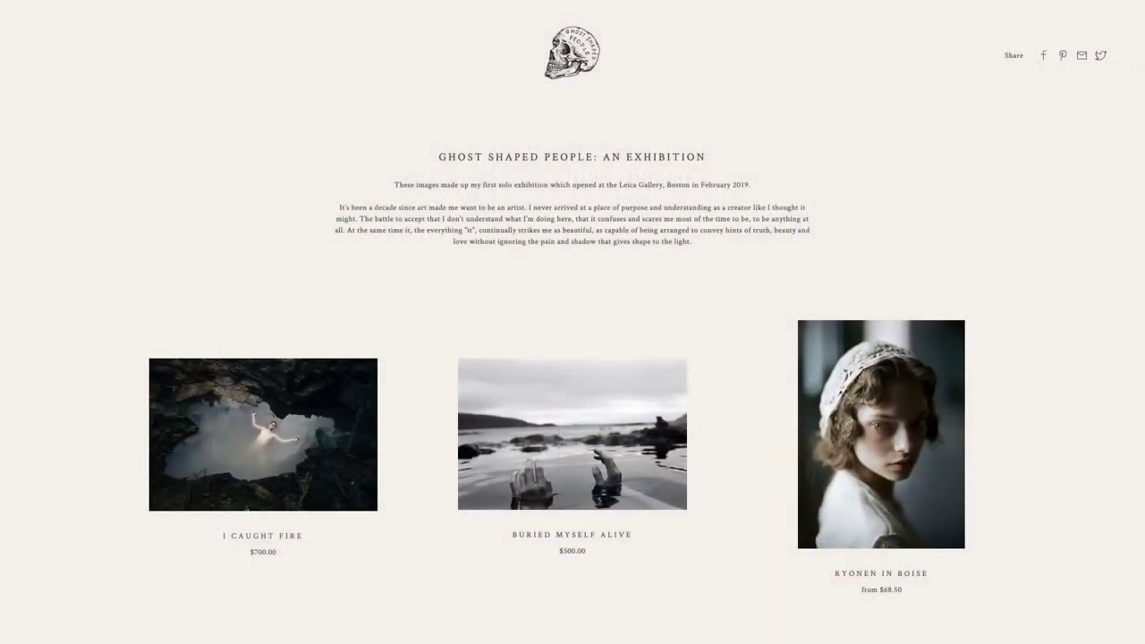
pyautogui.scroll(-1, 573, 322)
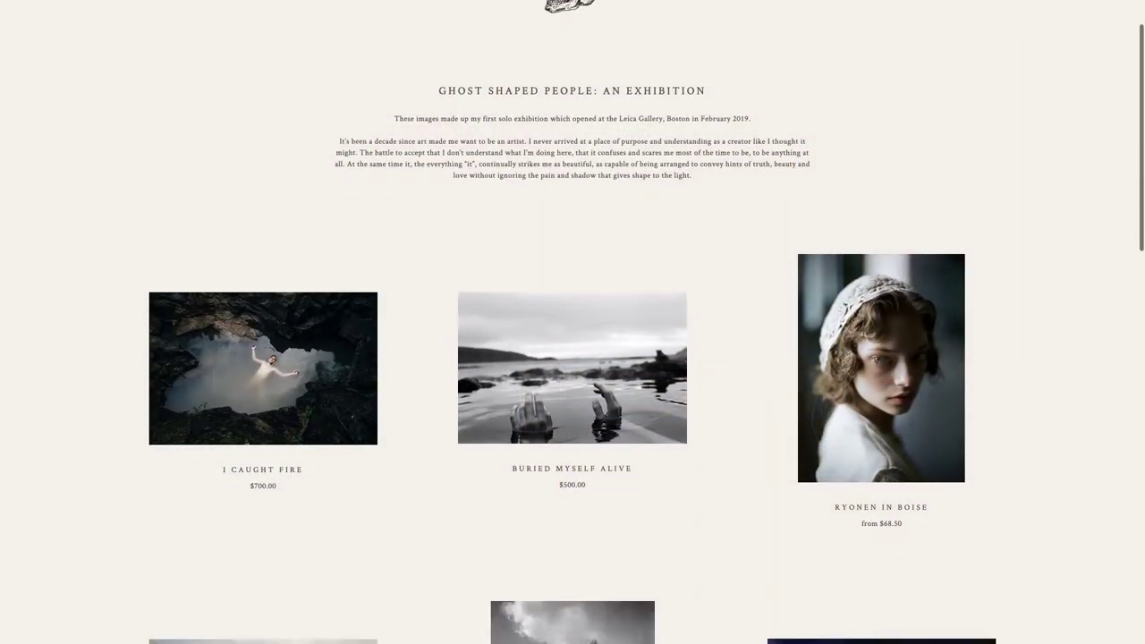
pyautogui.scroll(-1, 573, 322)
pyautogui.scroll(-1, 573, 322)
pyautogui.scroll(-1, 573, 323)
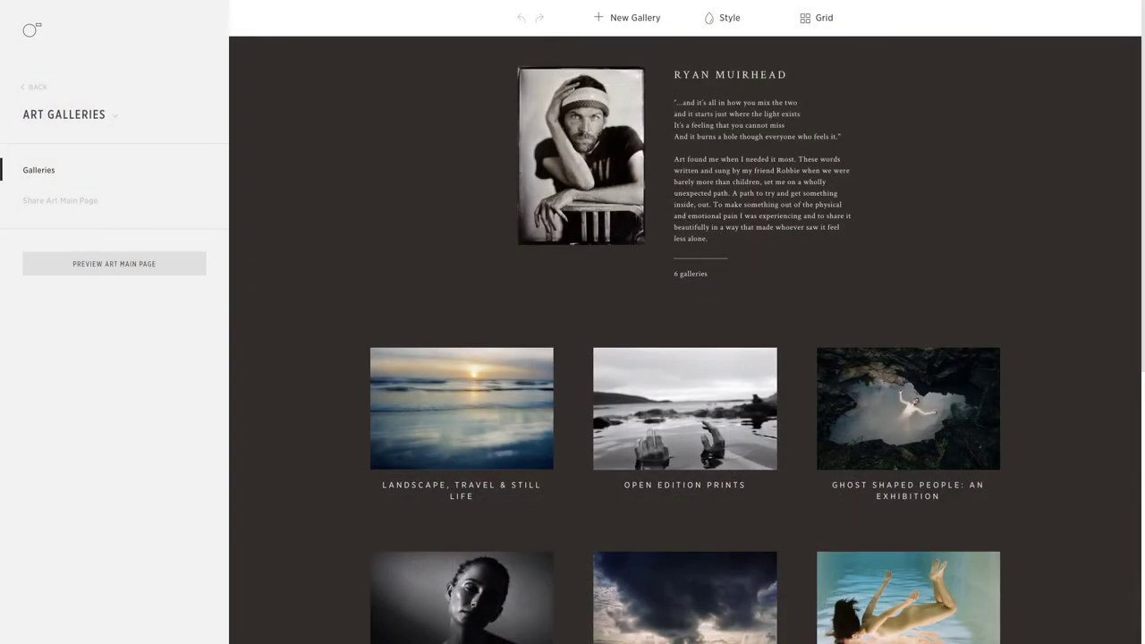
pyautogui.moveTo(685, 173)
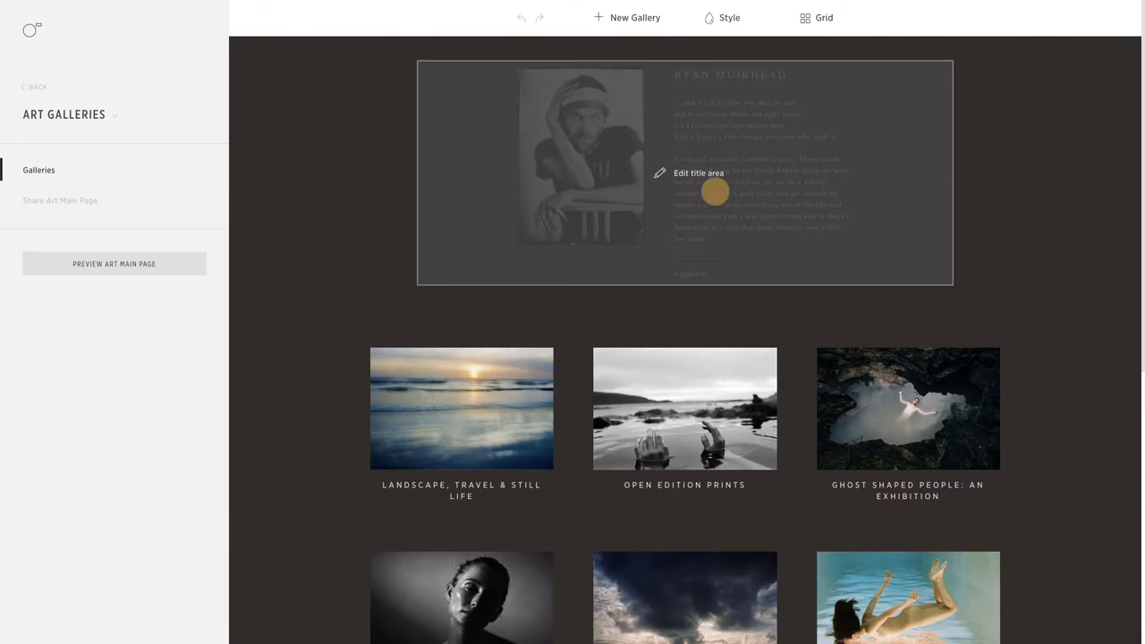
pyautogui.click(659, 172)
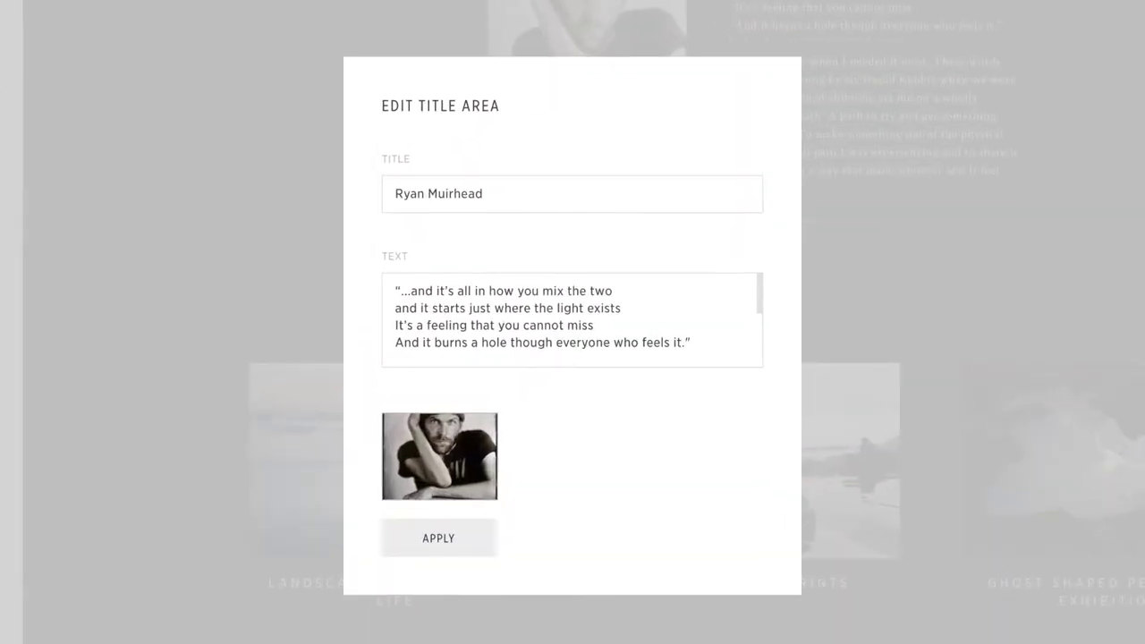
pyautogui.scroll(-2, 573, 319)
pyautogui.scroll(-3, 573, 319)
pyautogui.scroll(-2, 573, 320)
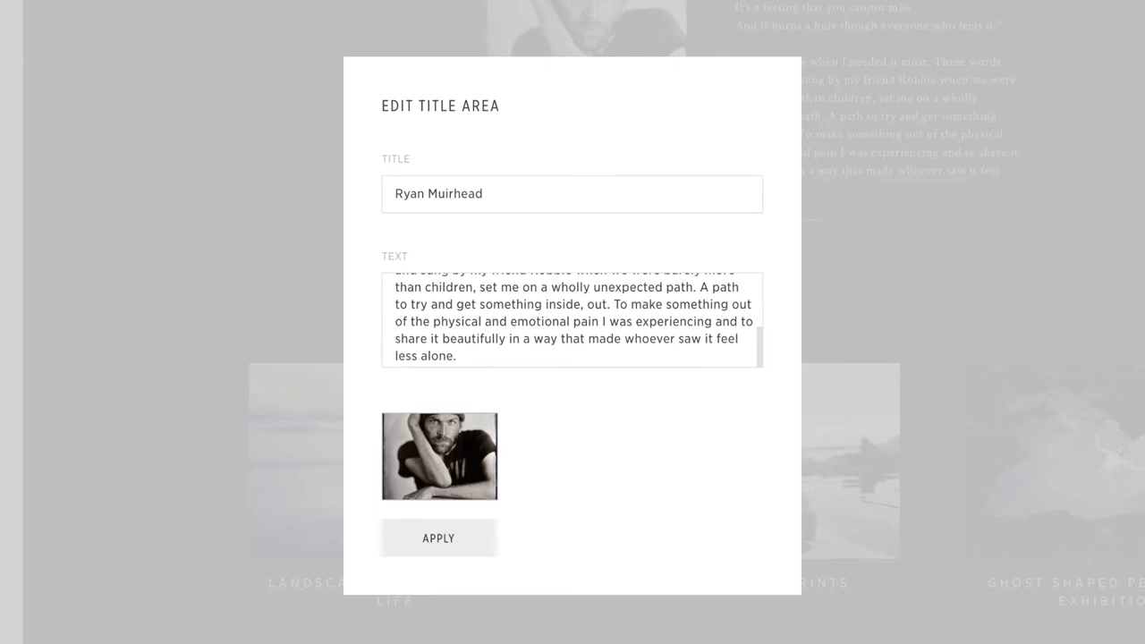
pyautogui.scroll(3, 573, 319)
pyautogui.scroll(3, 573, 319)
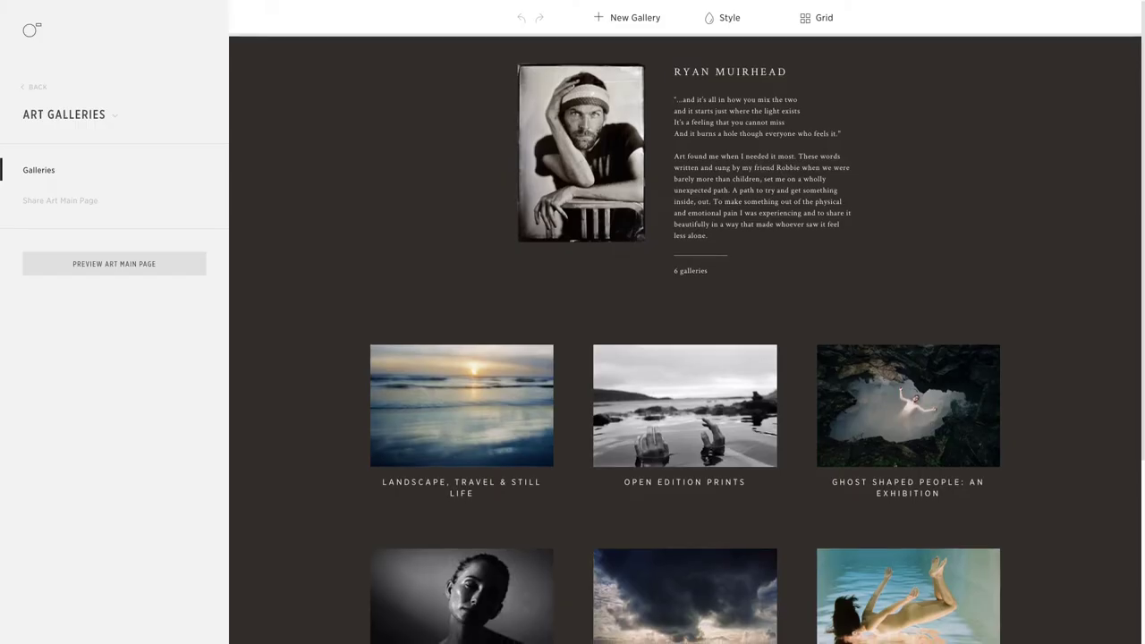
pyautogui.scroll(-5, 687, 358)
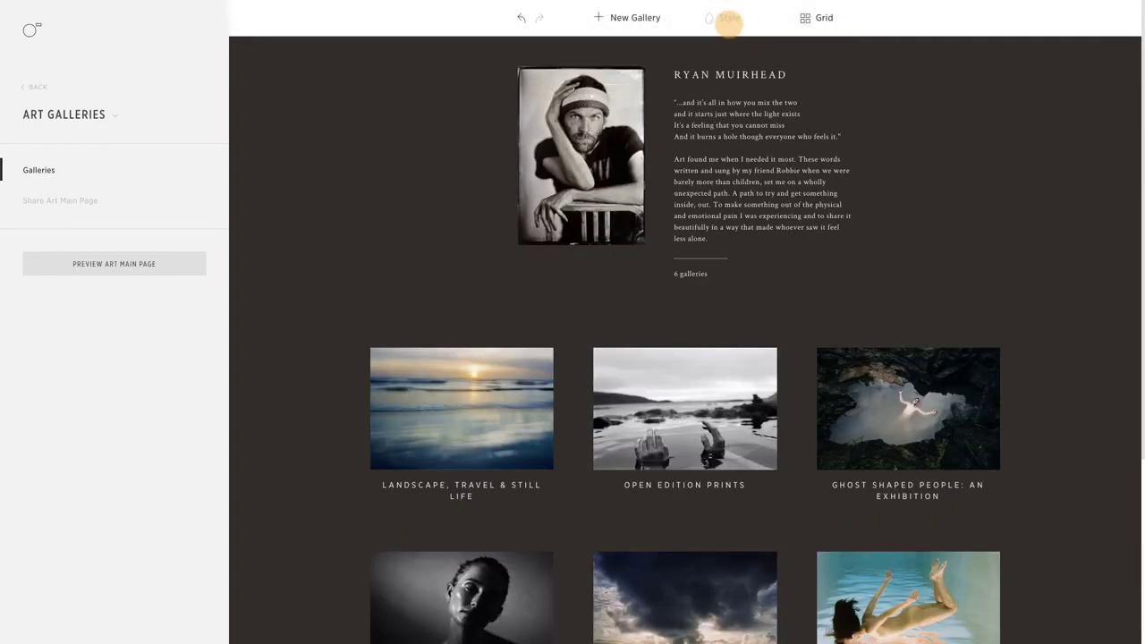
# Preview the light and grey style presets, then keep the dark brown colour scheme
pyautogui.click(729, 20)
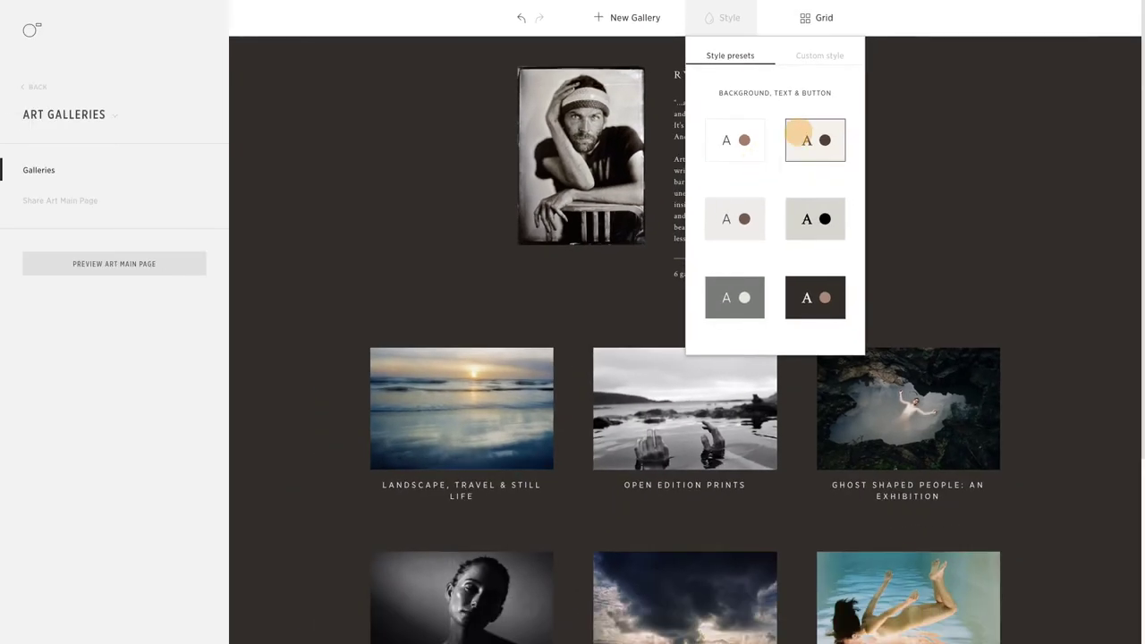
pyautogui.click(805, 141)
pyautogui.click(735, 218)
pyautogui.click(805, 218)
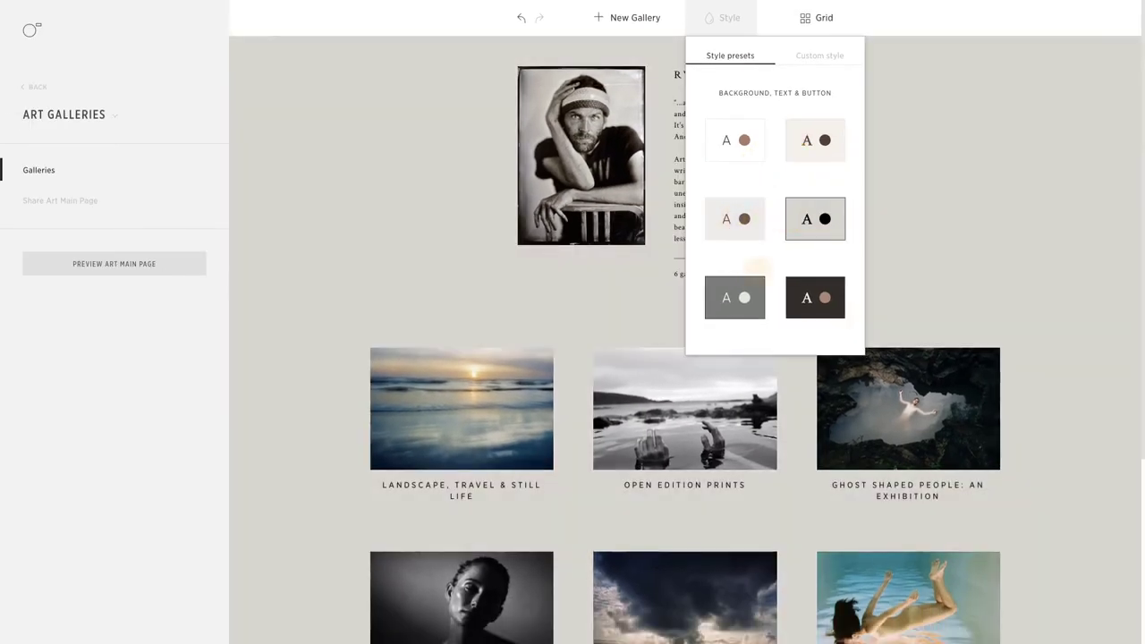
pyautogui.click(736, 290)
pyautogui.click(816, 297)
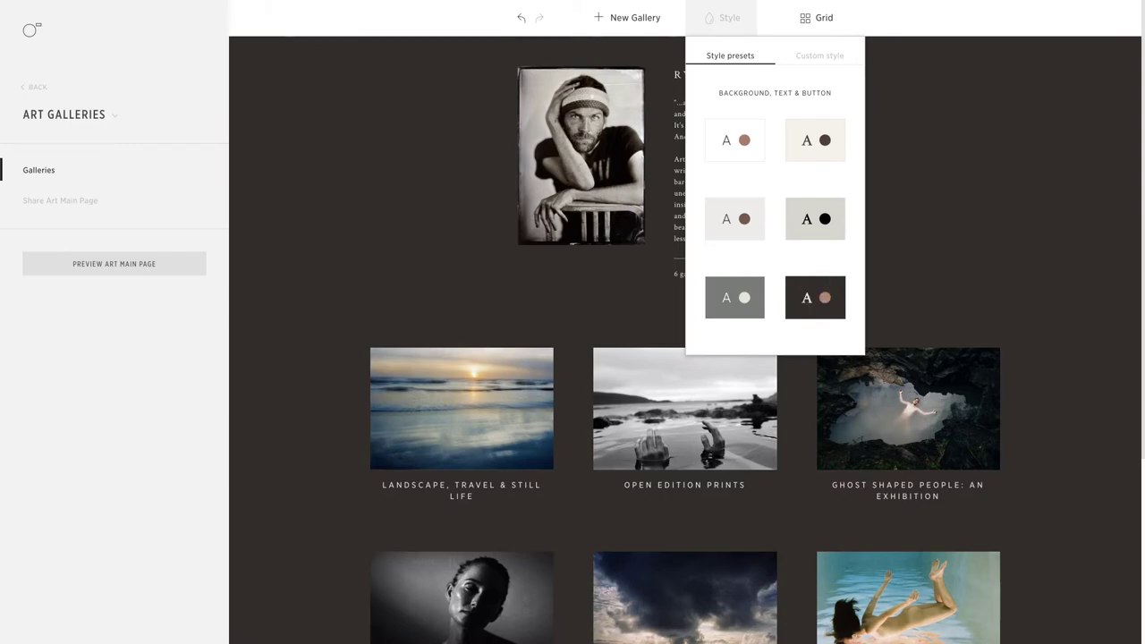
pyautogui.click(820, 56)
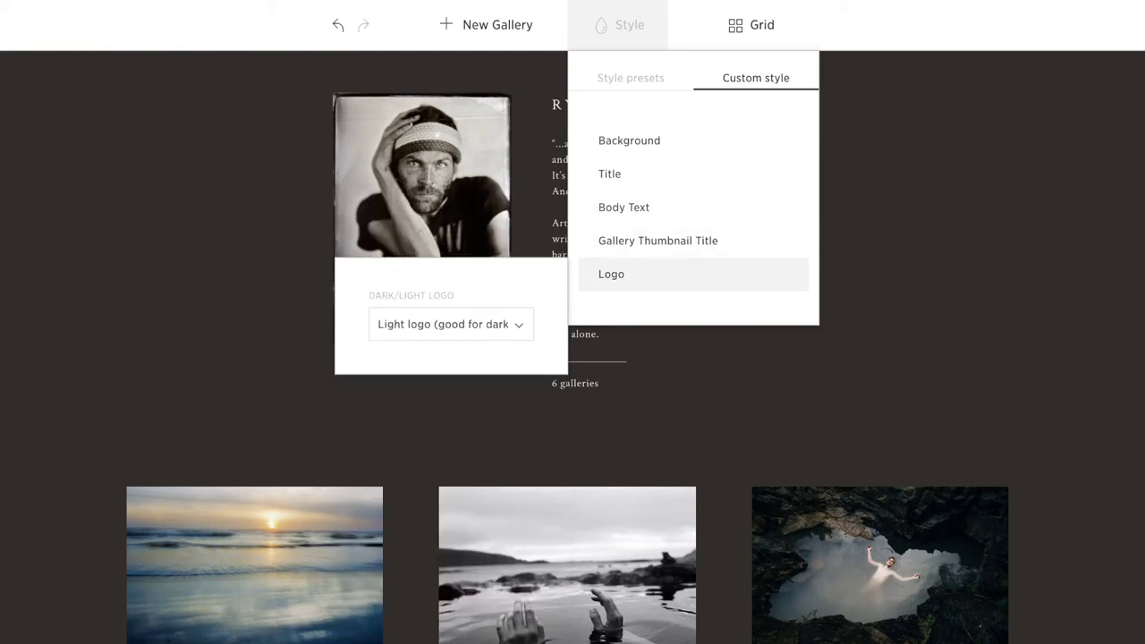
# Set the bio title font to Garamond Premier Pro Display
pyautogui.click(475, 225)
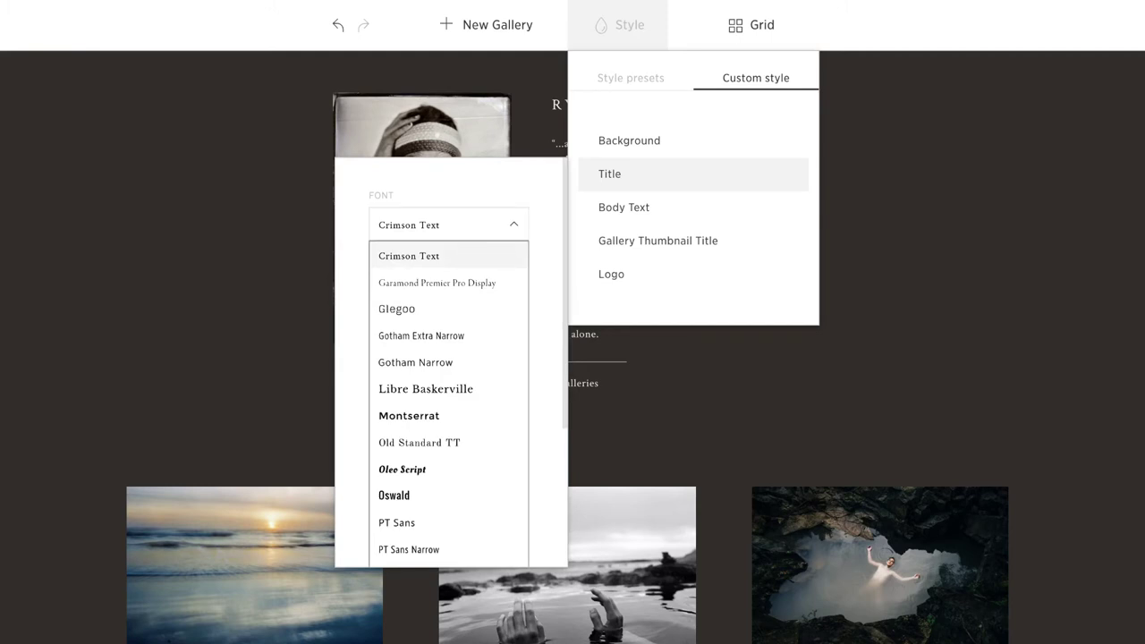
pyautogui.click(460, 281)
pyautogui.click(67, 150)
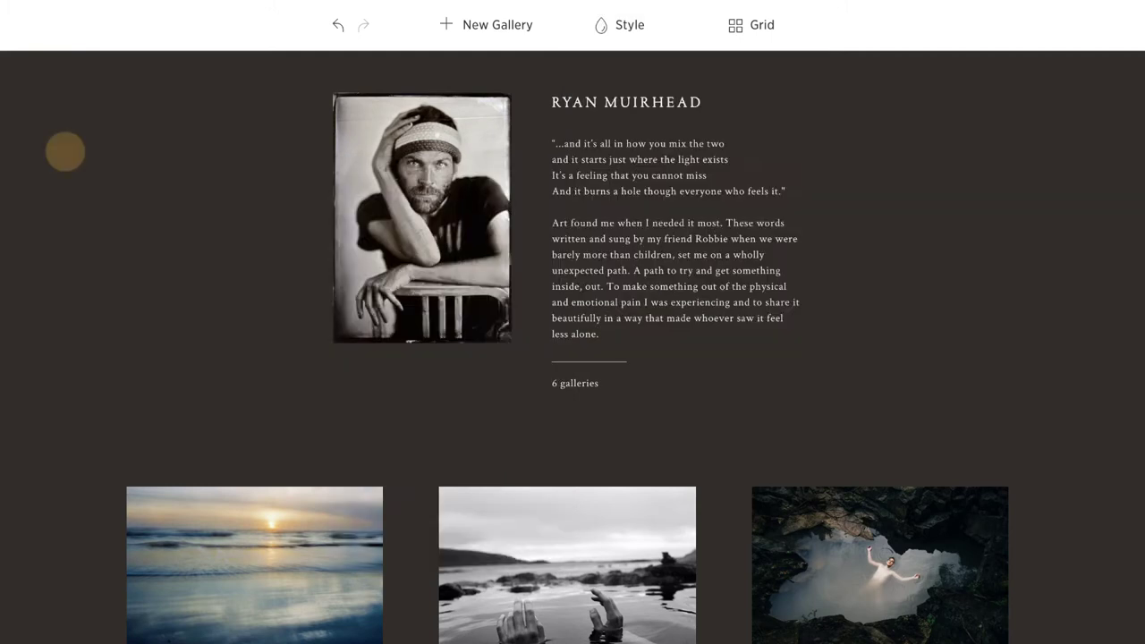
# Lighten the custom page background to warm grey-brown #54524A
pyautogui.click(637, 25)
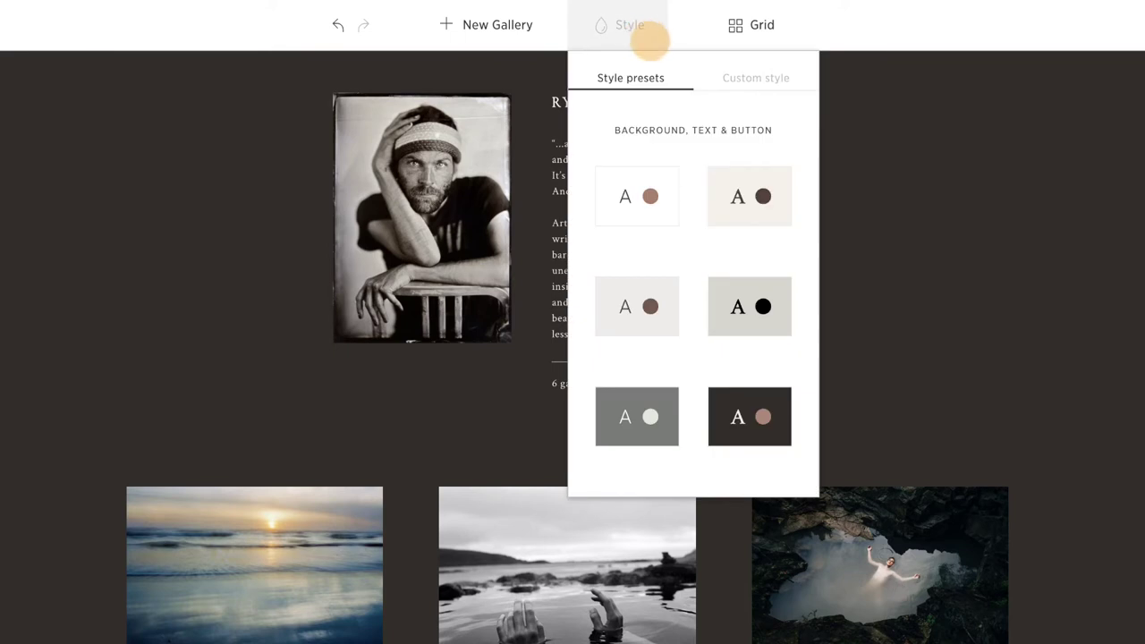
pyautogui.click(743, 79)
pyautogui.click(660, 140)
pyautogui.click(379, 169)
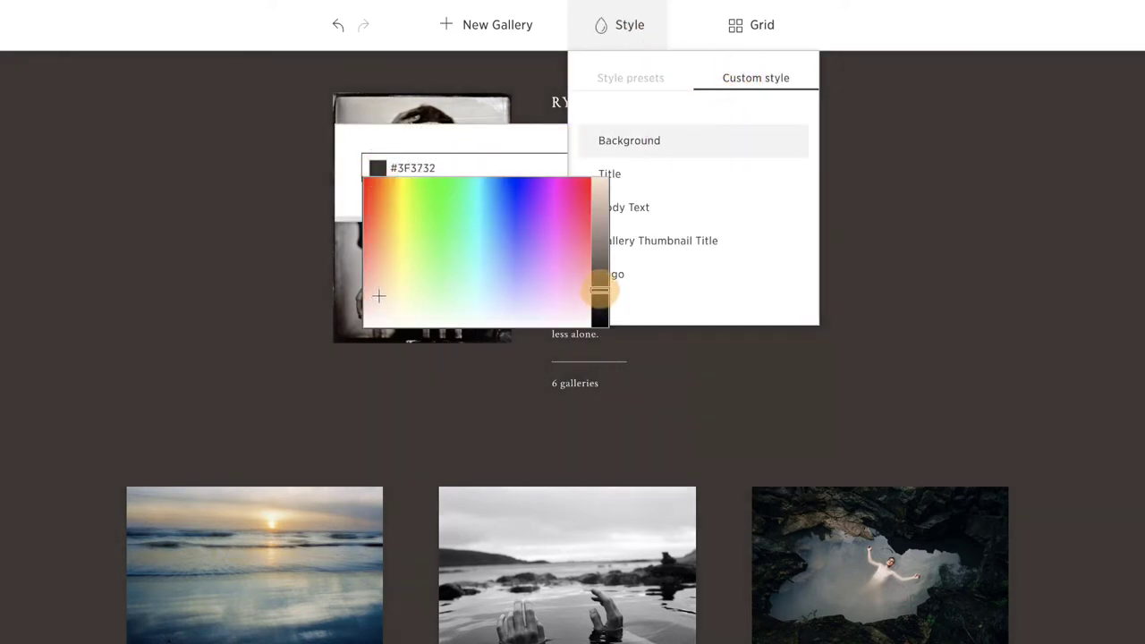
pyautogui.moveTo(600, 298); pyautogui.dragTo(599, 277)
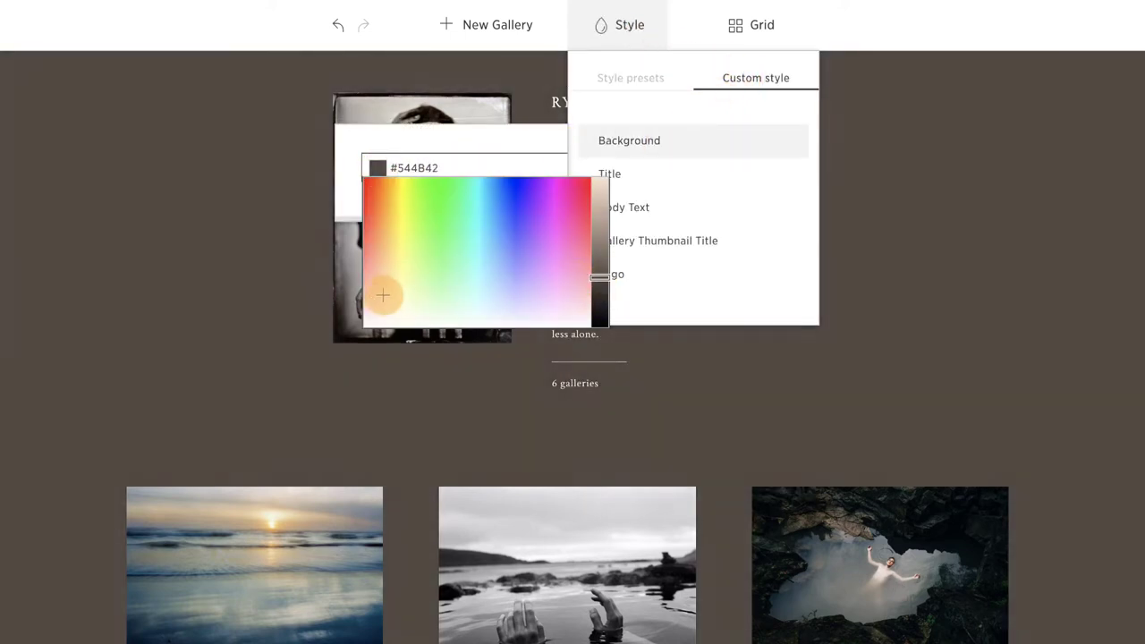
pyautogui.moveTo(383, 294); pyautogui.dragTo(394, 310)
pyautogui.click(1060, 140)
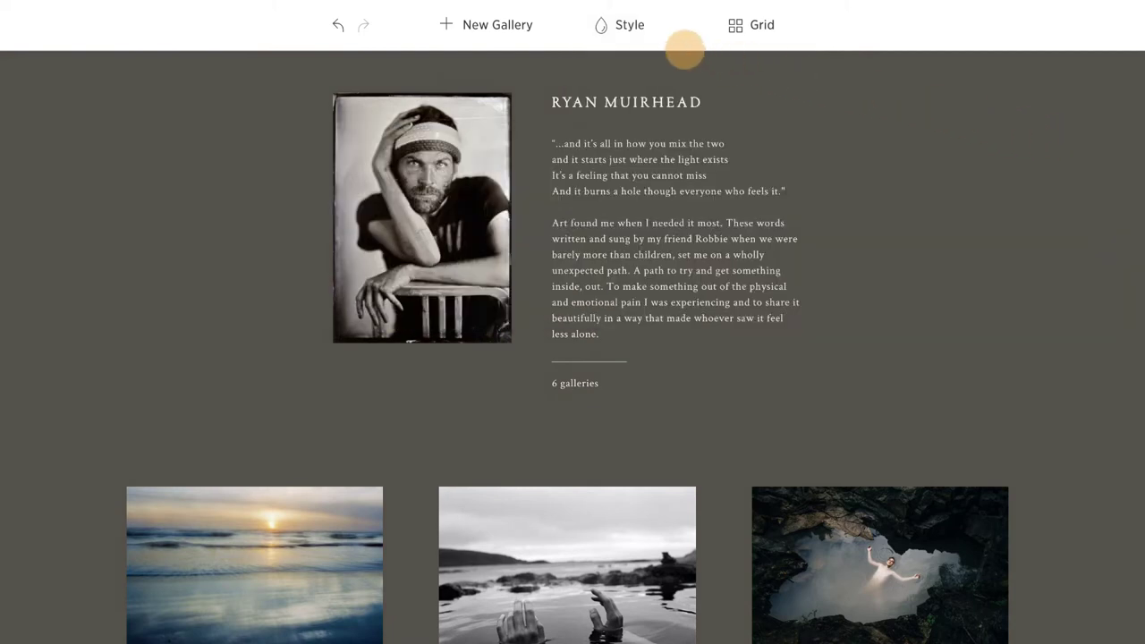
pyautogui.click(619, 27)
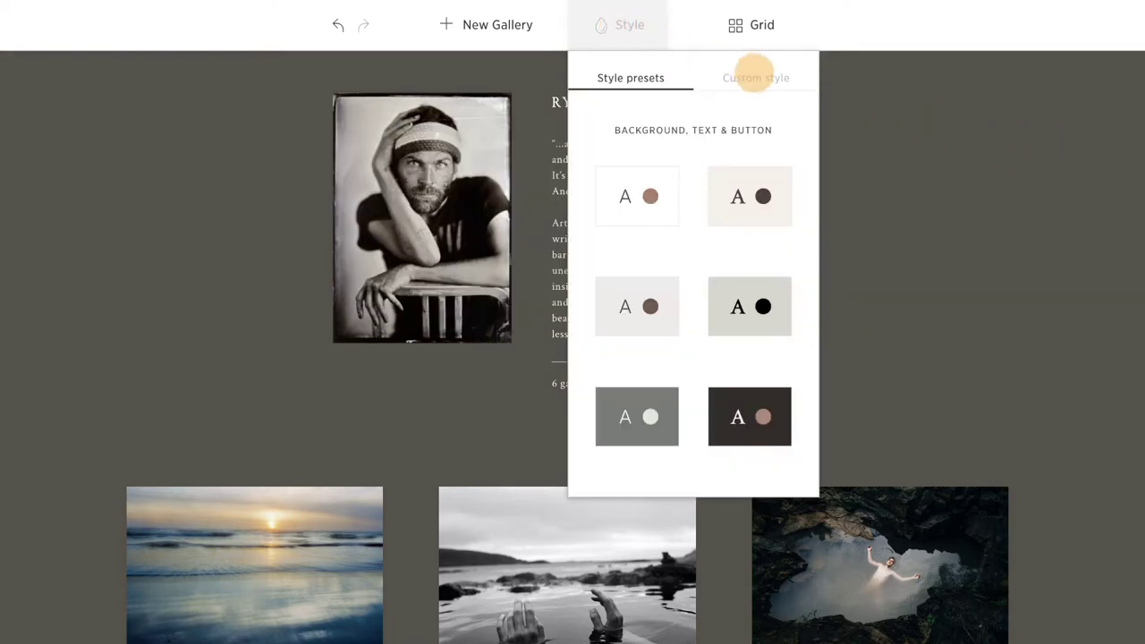
pyautogui.click(756, 78)
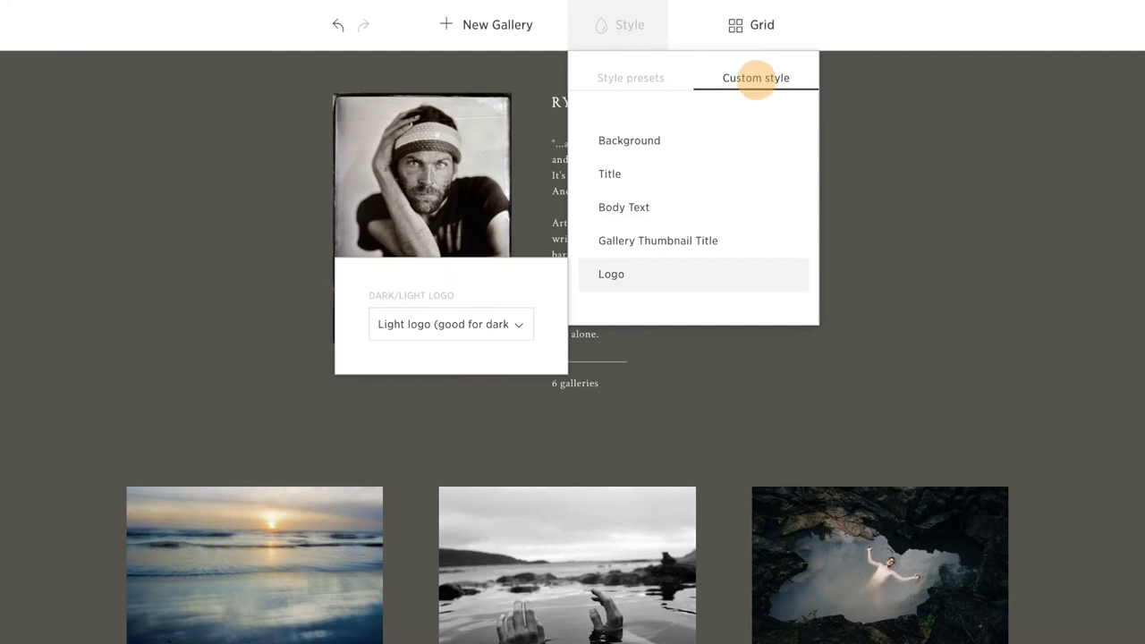
pyautogui.click(519, 325)
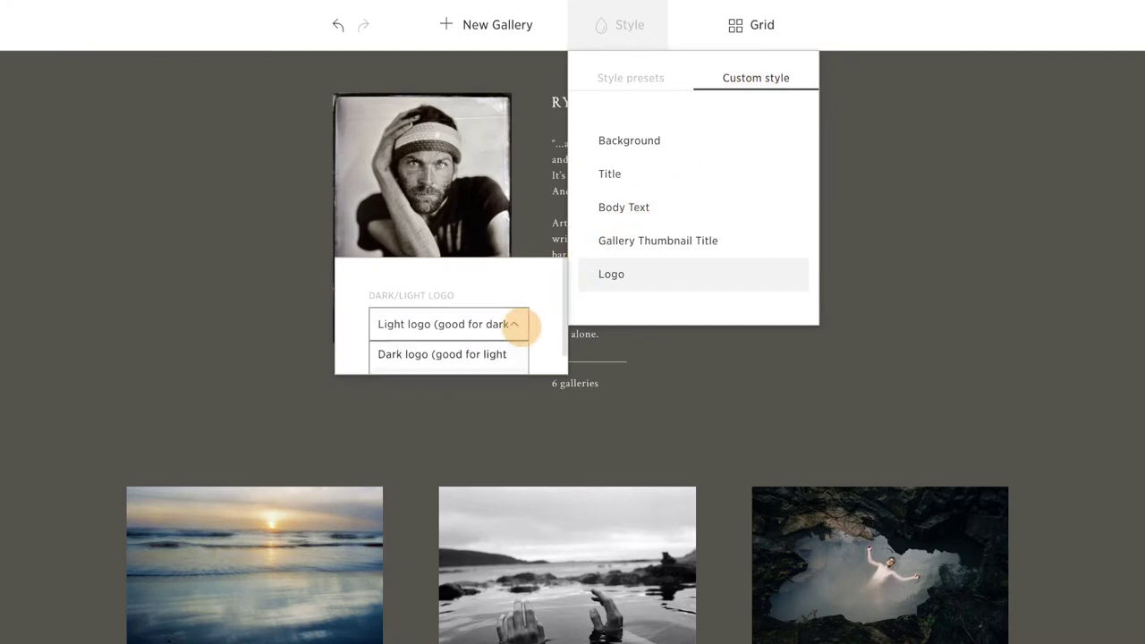
pyautogui.click(519, 325)
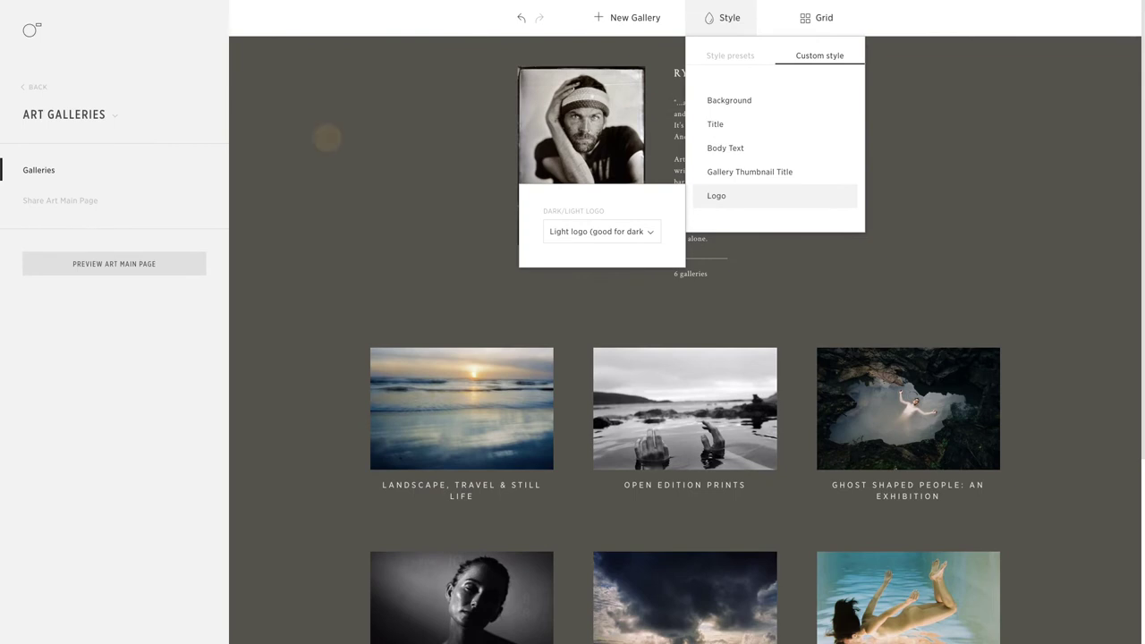
pyautogui.click(109, 116)
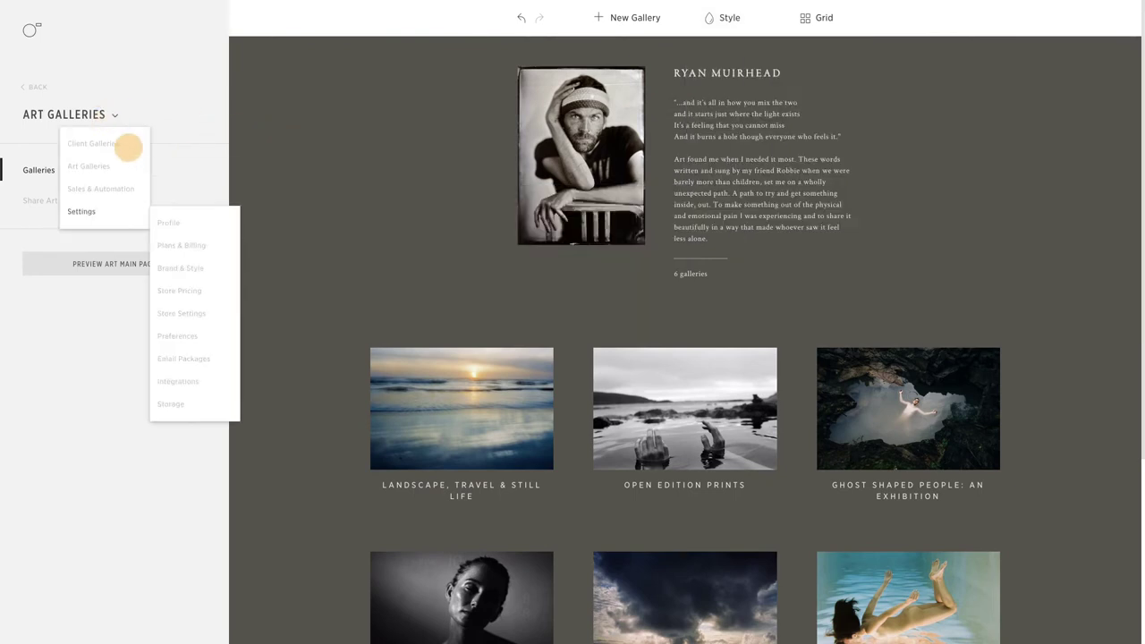
pyautogui.click(198, 264)
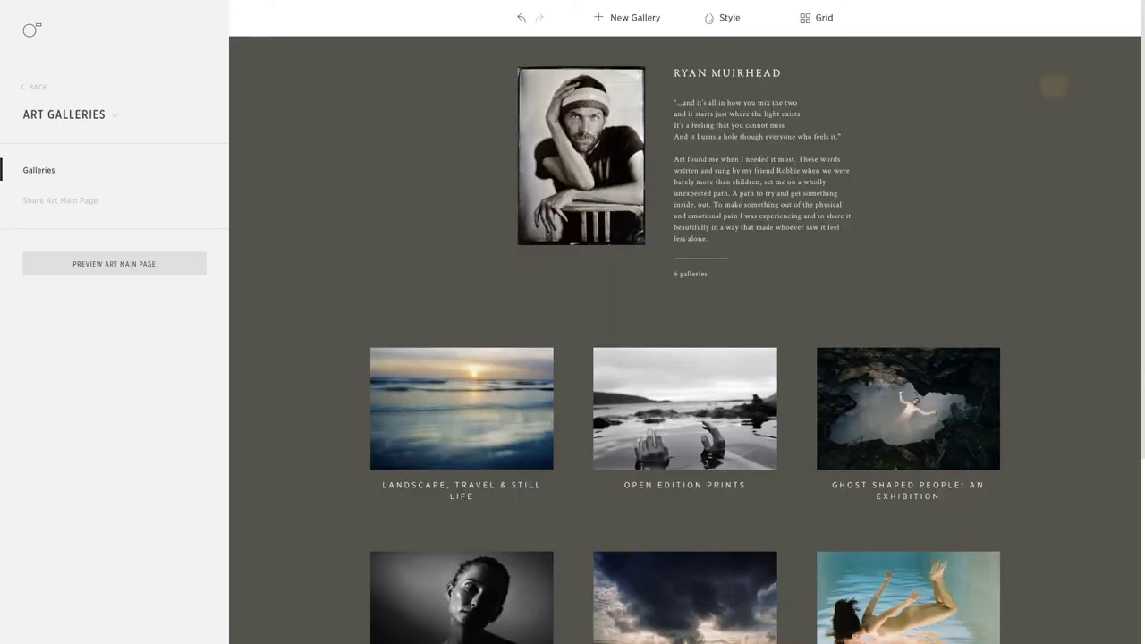
# Try square and 4:3 gallery thumbnails, ending on the 3:2 landscape crop
pyautogui.click(816, 17)
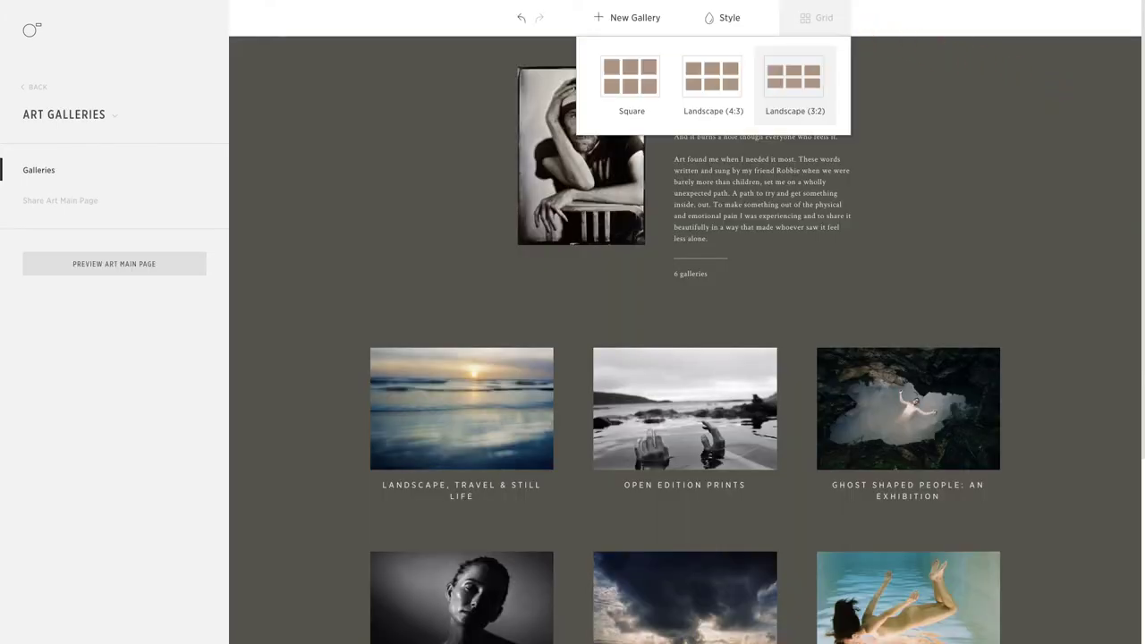
pyautogui.click(631, 85)
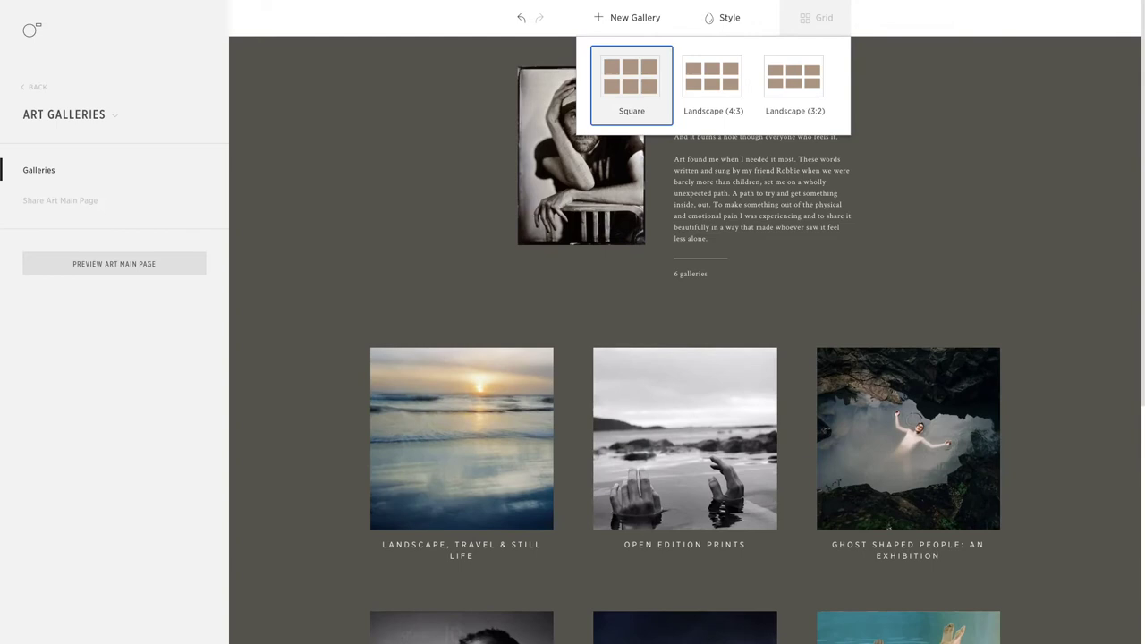
pyautogui.click(713, 85)
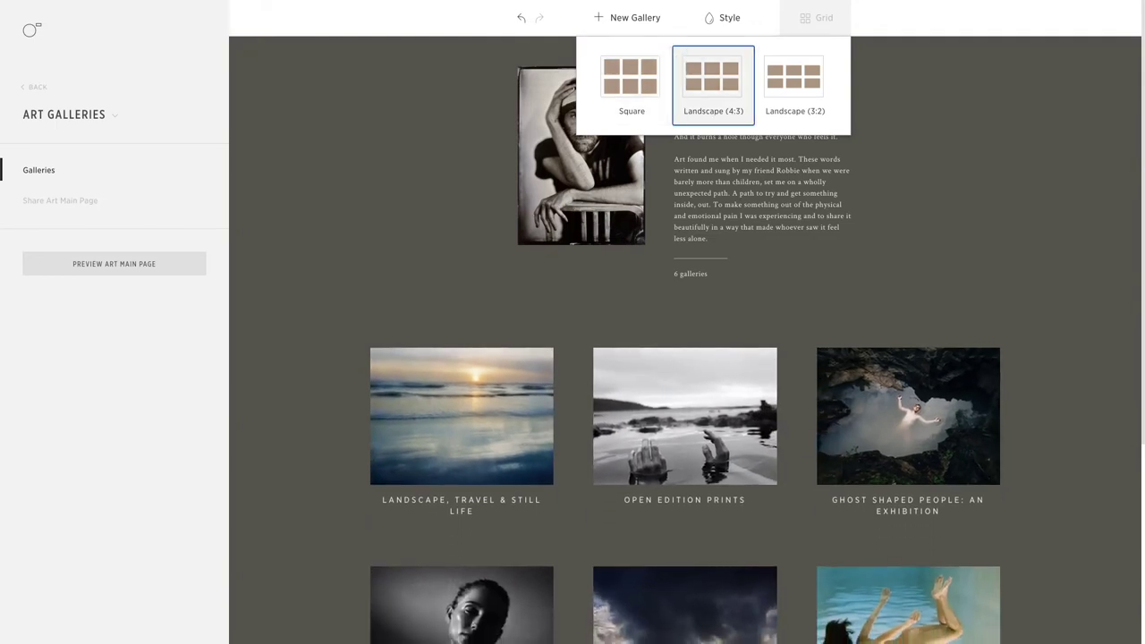
pyautogui.click(794, 85)
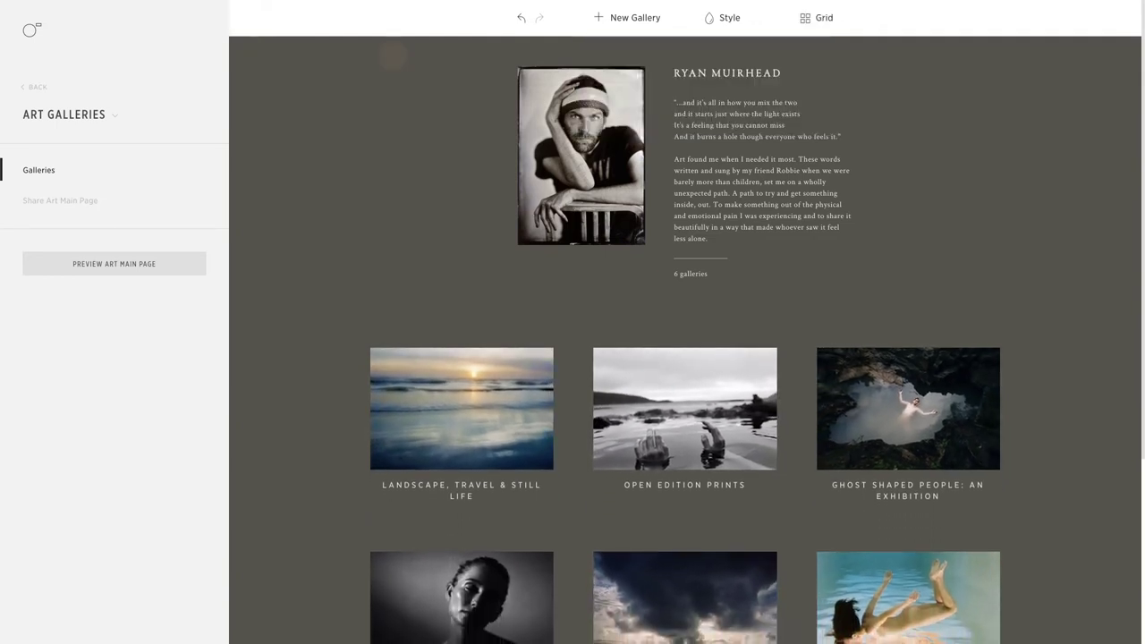
# Undo back to the dark brown background and open the Ghost Shaped People exhibition gallery
pyautogui.click(521, 17)
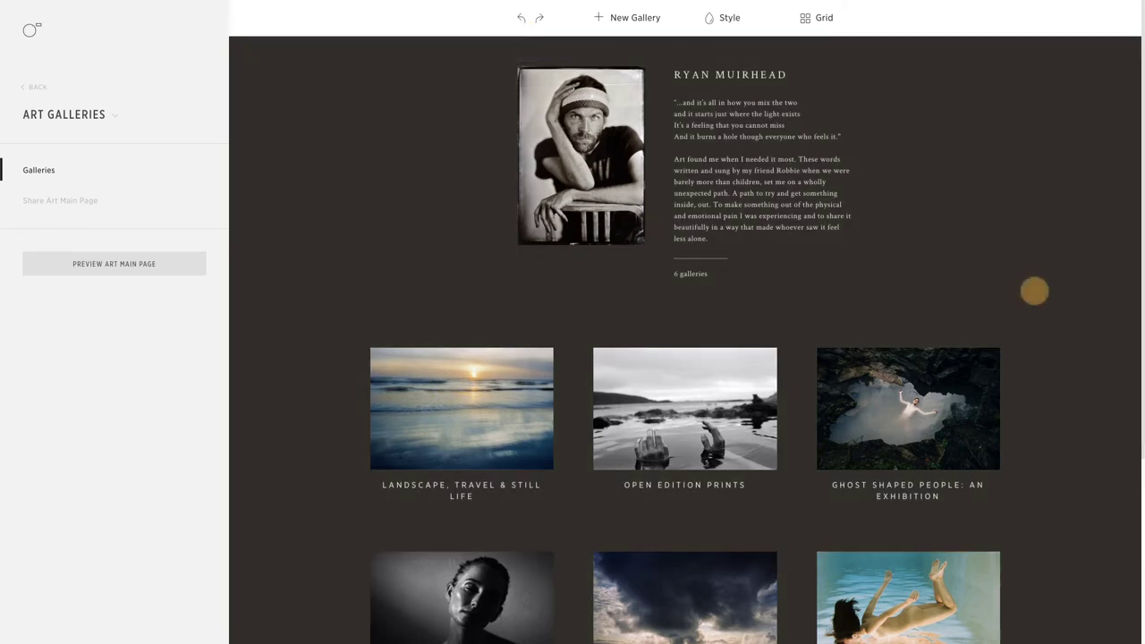
pyautogui.moveTo(908, 409)
pyautogui.click(882, 430)
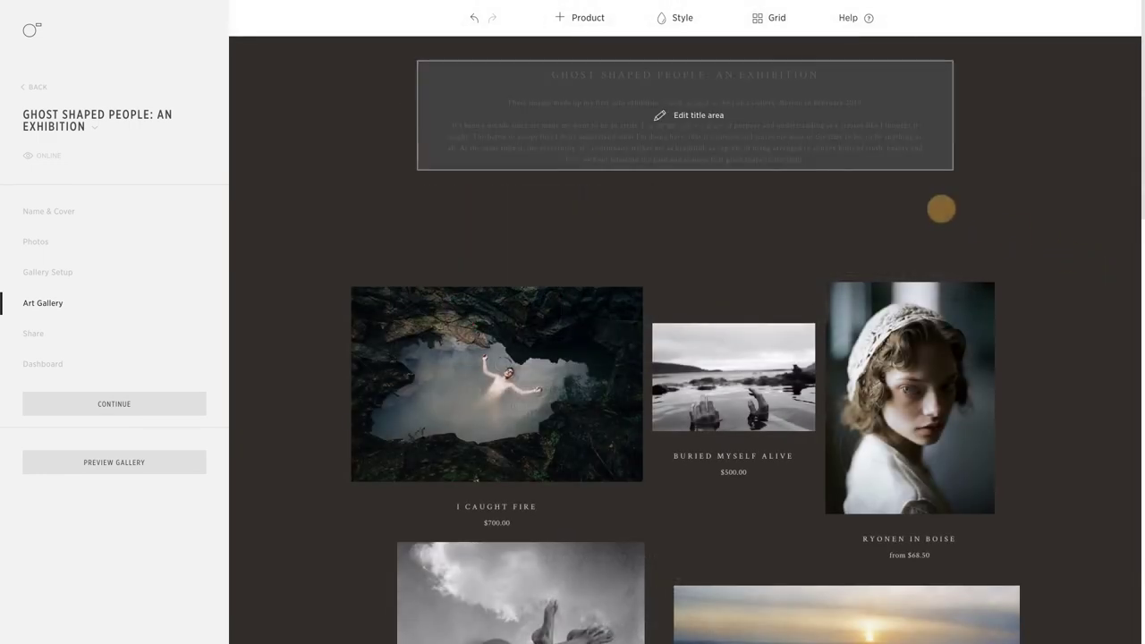
# Apply a title area with the Leica Gallery video beside the exhibition title and statement
pyautogui.click(695, 117)
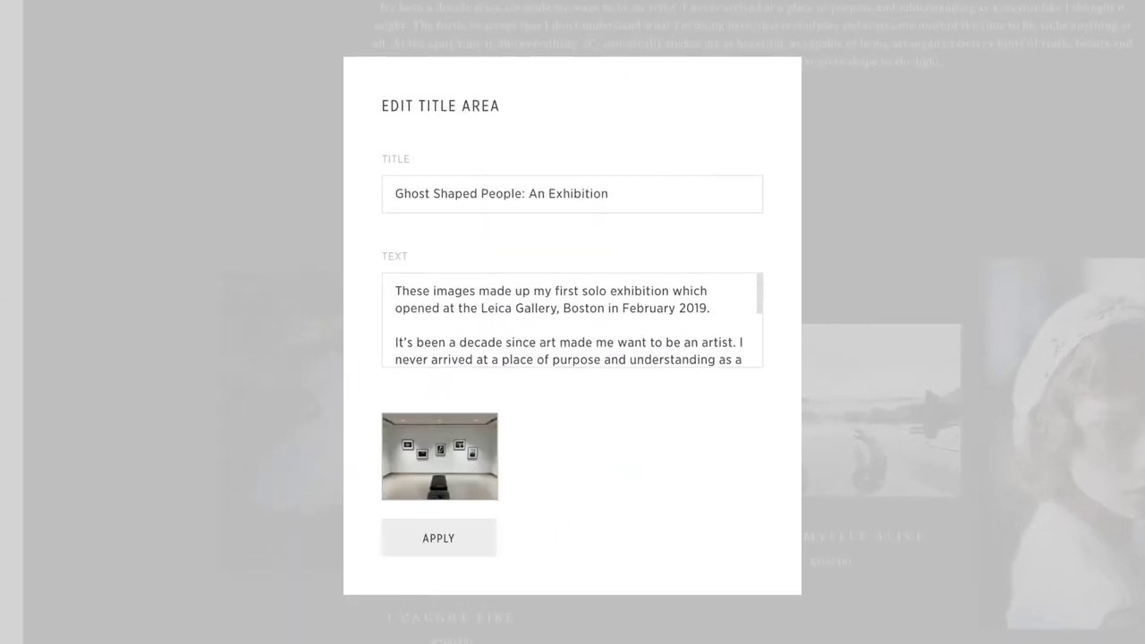
pyautogui.click(448, 538)
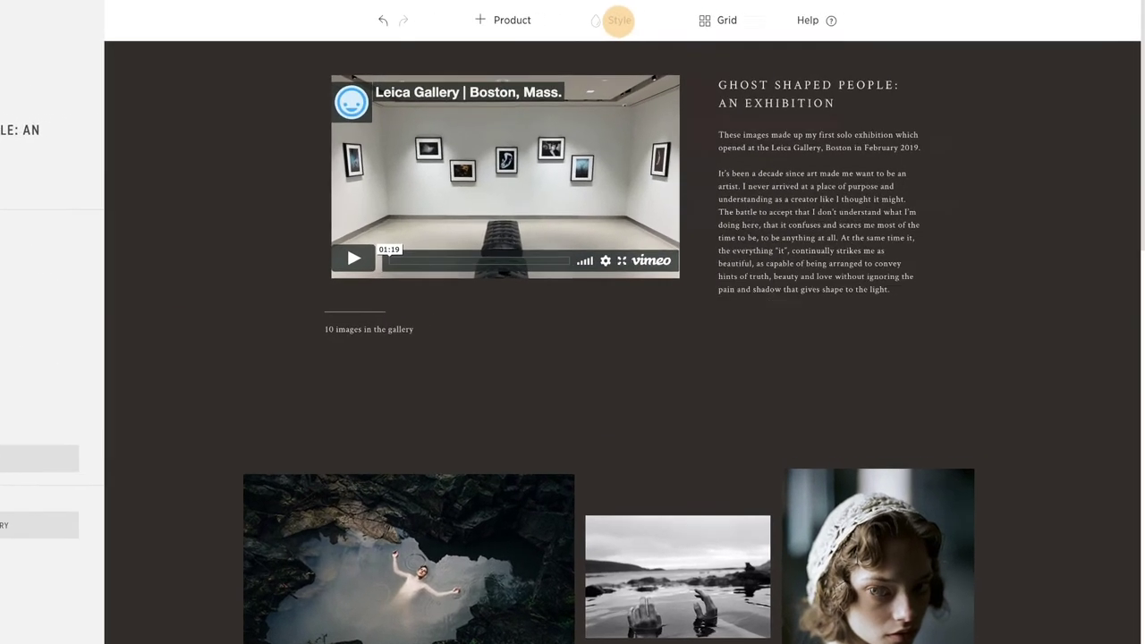
pyautogui.click(676, 17)
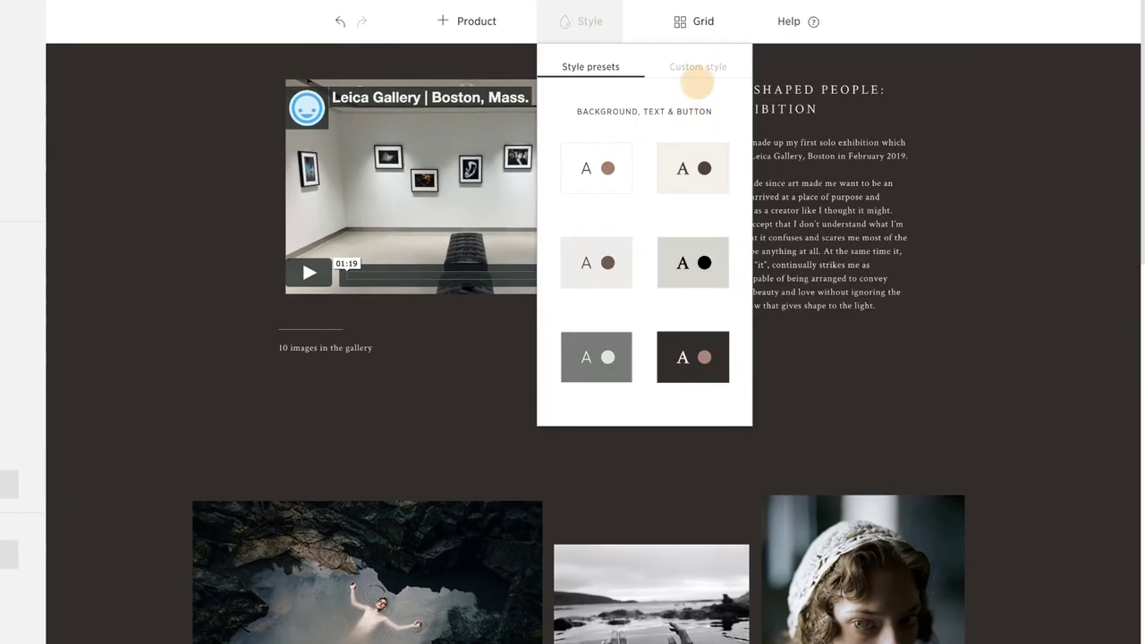
pyautogui.click(705, 66)
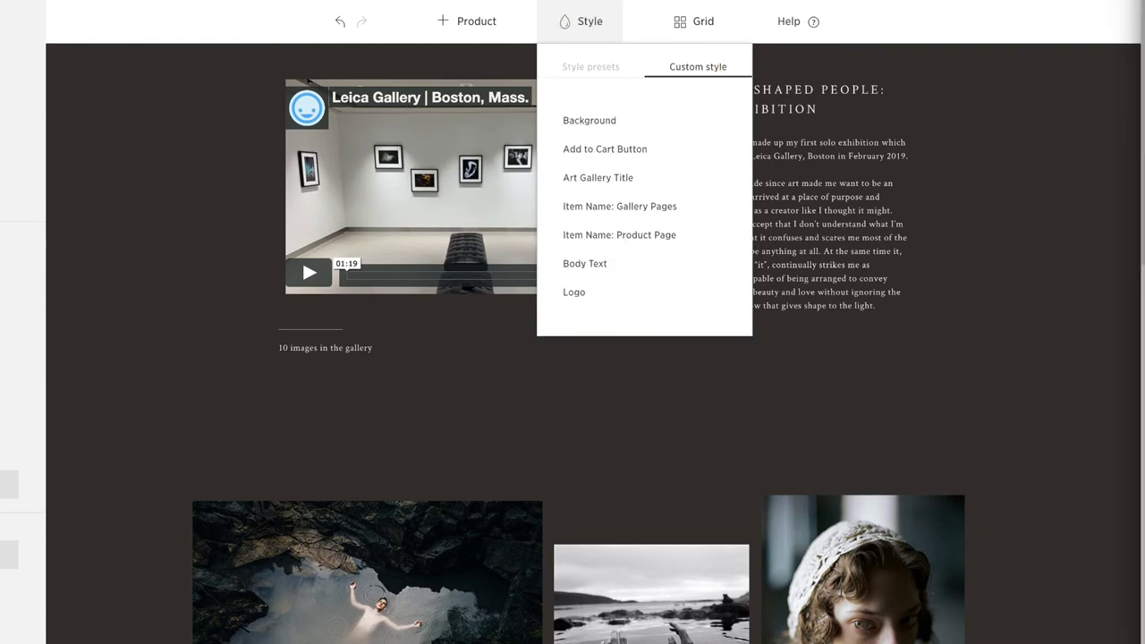
pyautogui.click(590, 120)
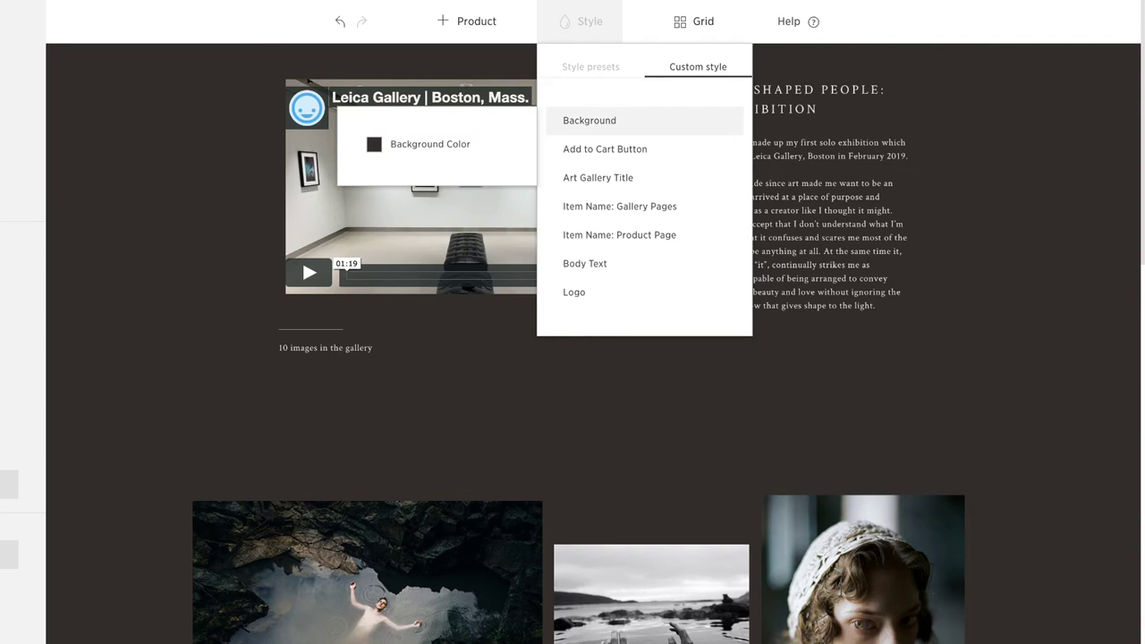
pyautogui.click(605, 149)
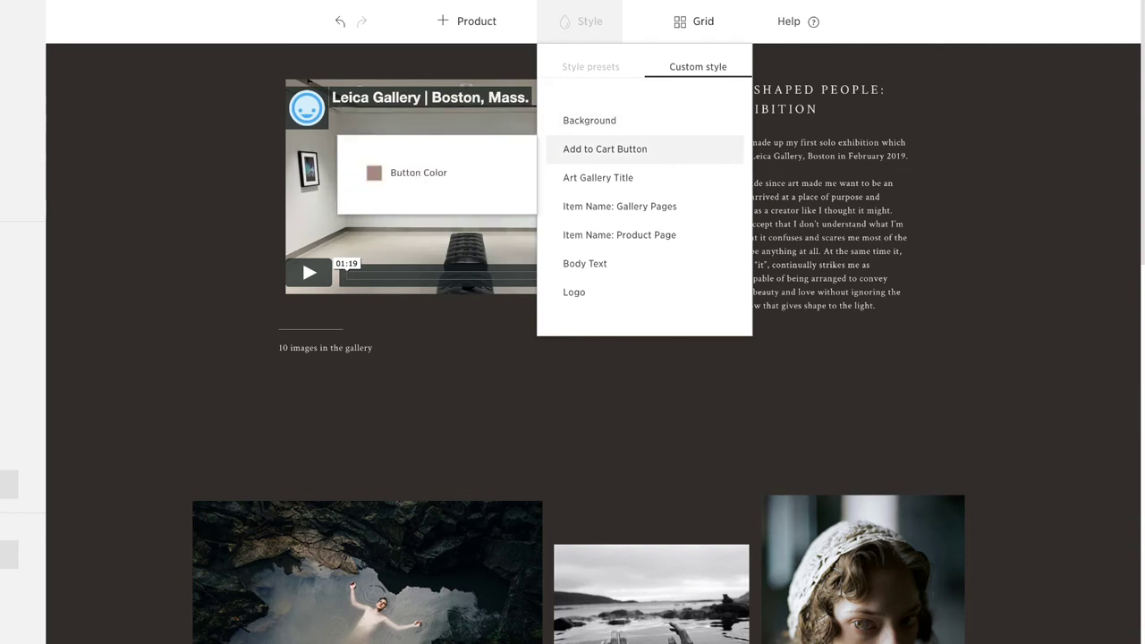
pyautogui.click(598, 177)
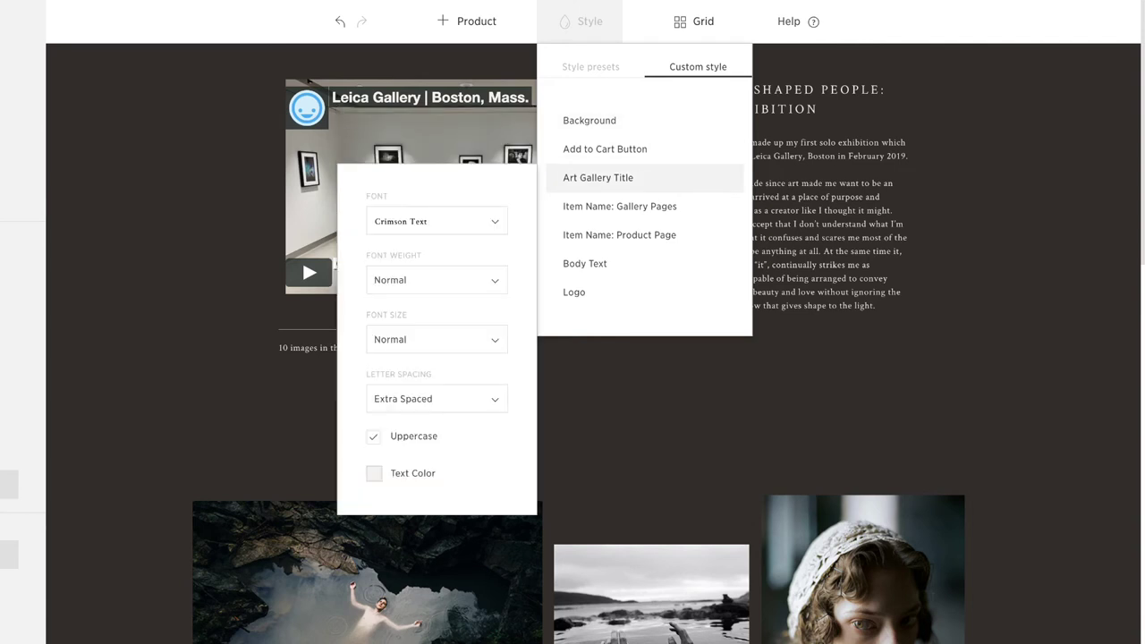
pyautogui.click(619, 206)
pyautogui.click(619, 234)
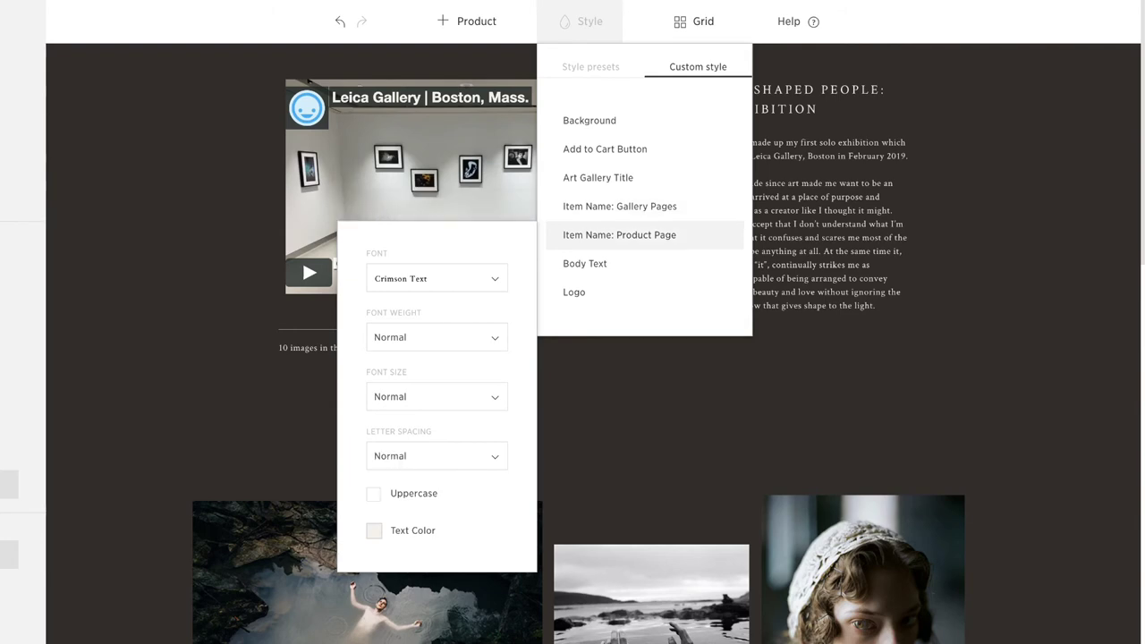
pyautogui.click(585, 263)
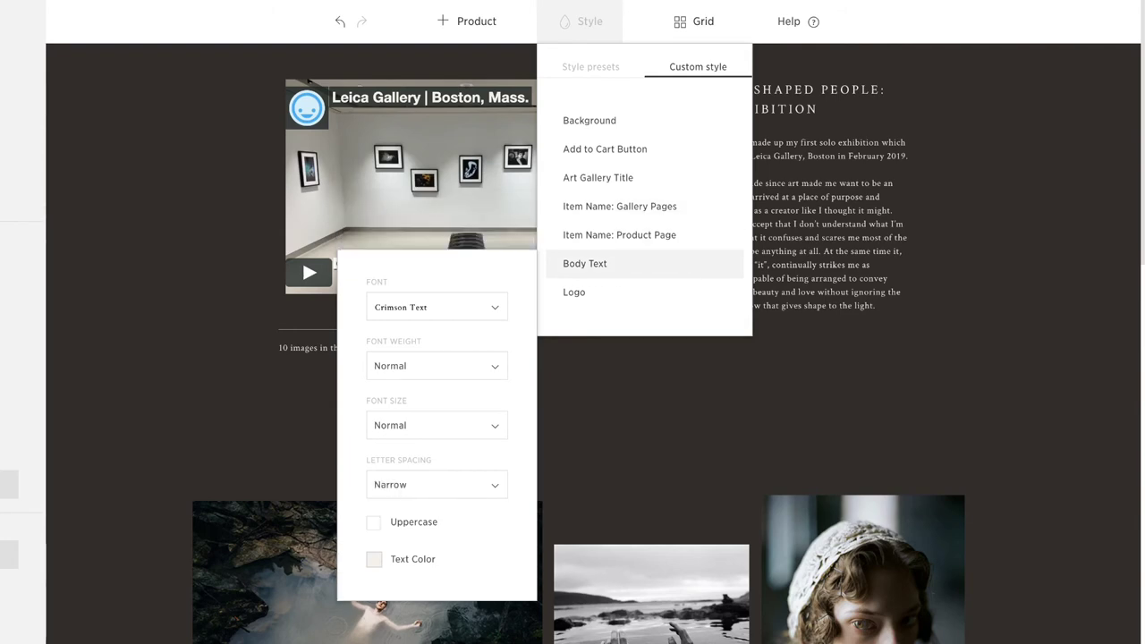
pyautogui.click(573, 292)
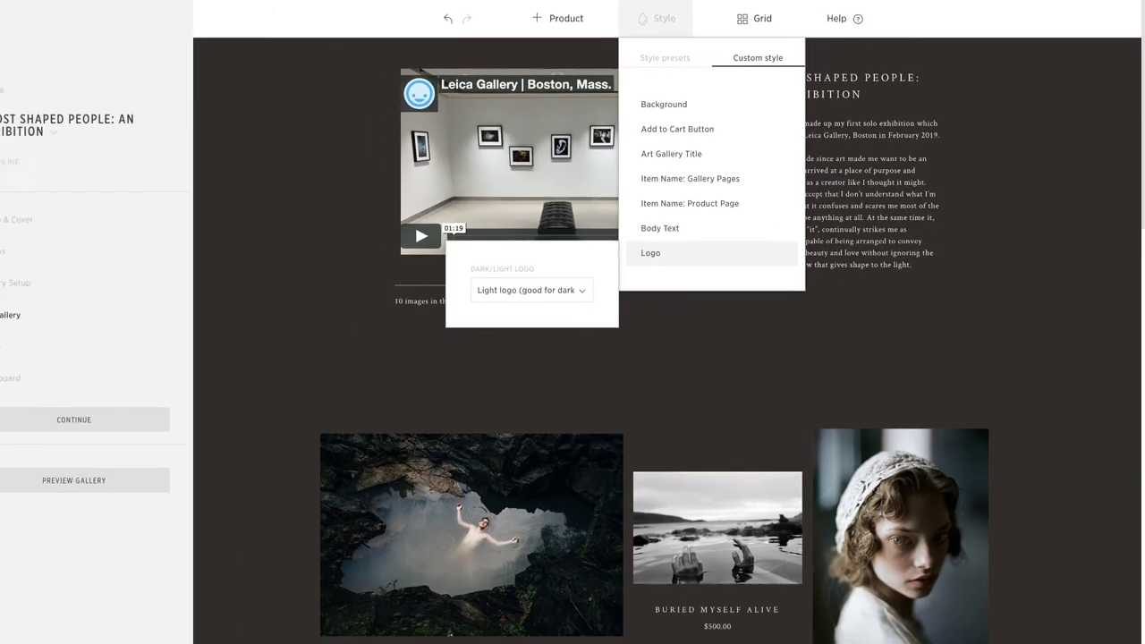
pyautogui.click(956, 381)
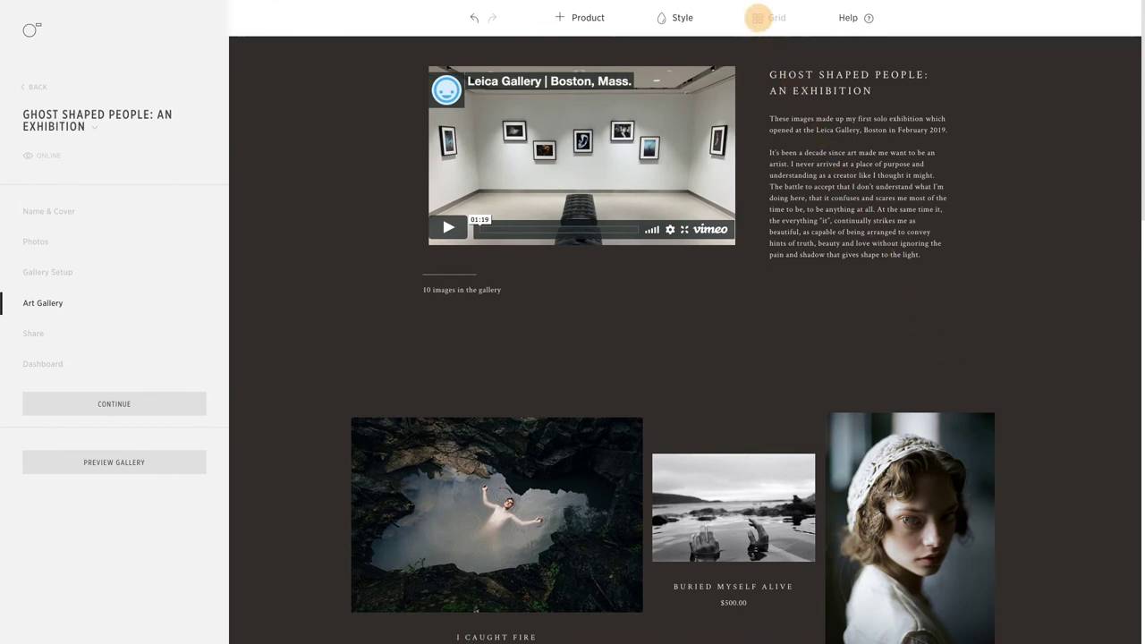
# Compare 3-column and 2-column product layouts, then switch to the special grid mosaic
pyautogui.click(757, 17)
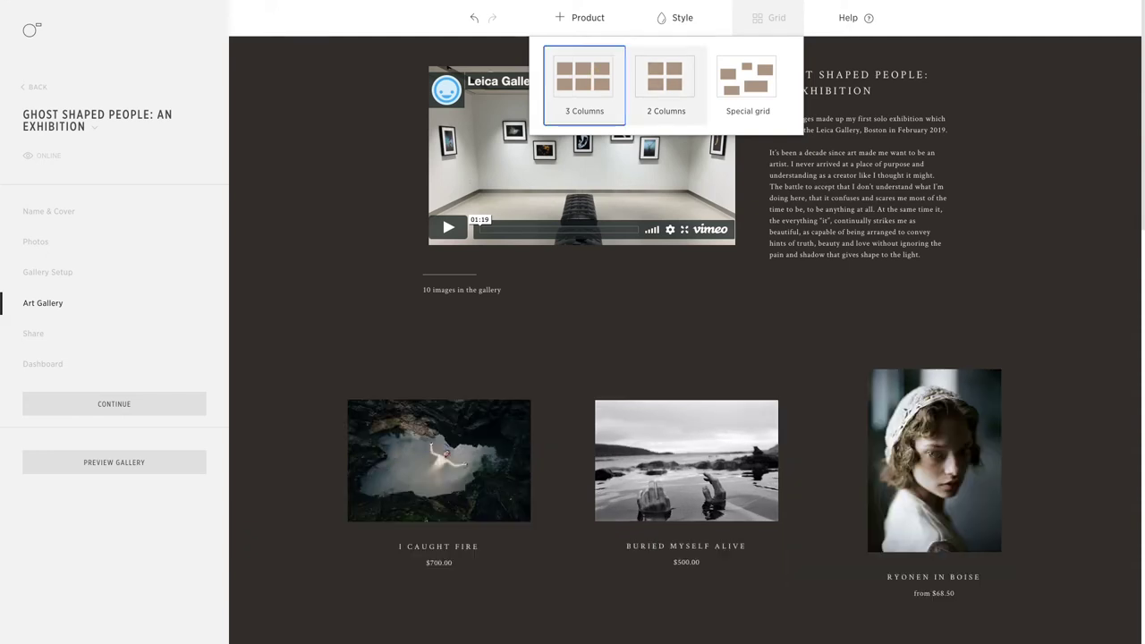
pyautogui.click(666, 80)
pyautogui.click(748, 78)
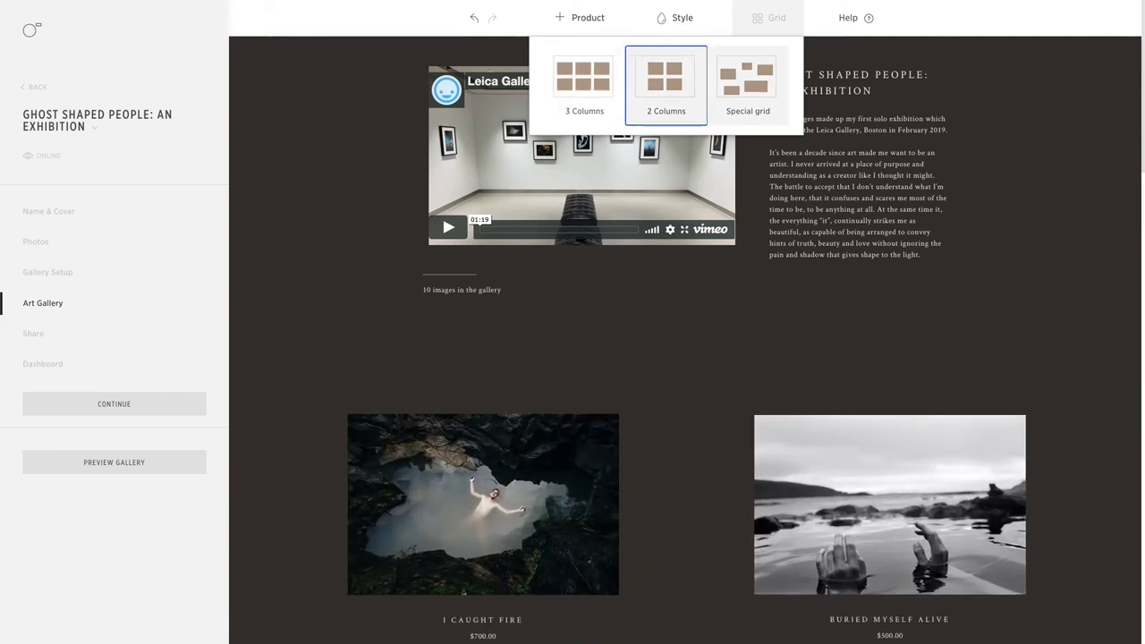
pyautogui.click(298, 243)
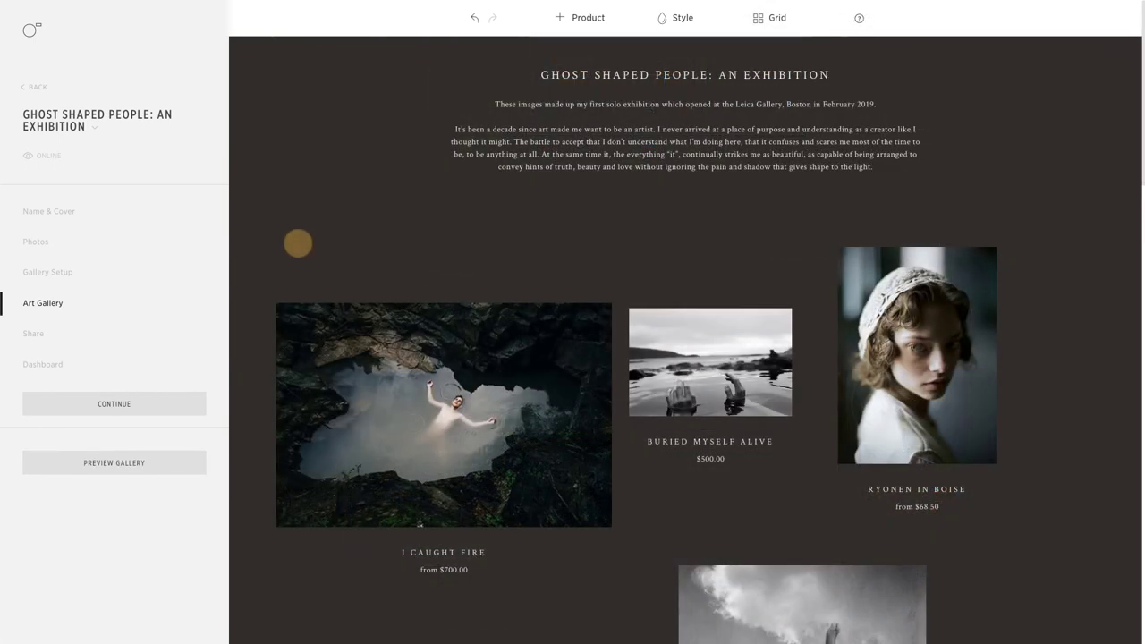
# Move Buried Myself Alive and Ryonen in Boise lower in the special-grid mosaic
pyautogui.moveTo(653, 312); pyautogui.dragTo(721, 358)
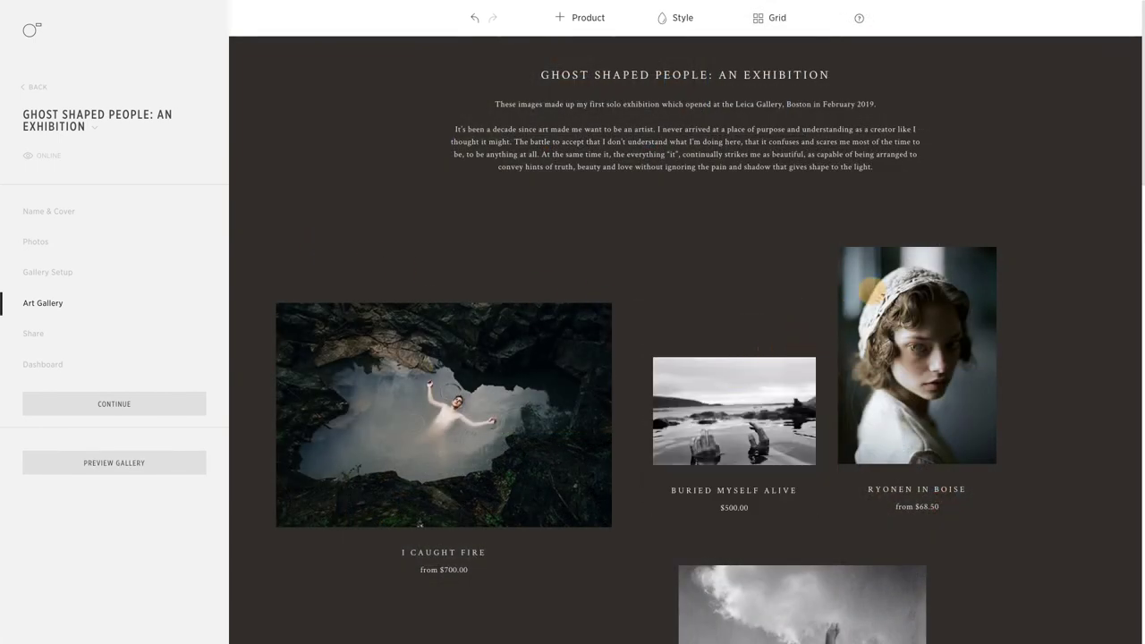
pyautogui.moveTo(922, 264); pyautogui.dragTo(1015, 278)
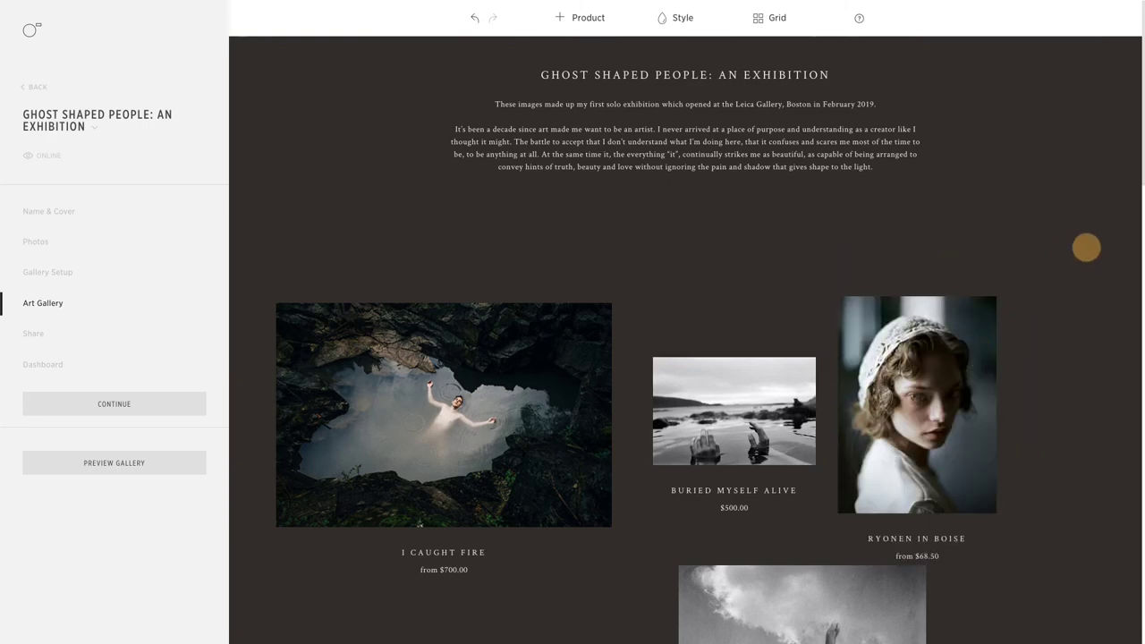
pyautogui.scroll(-3, 1087, 248)
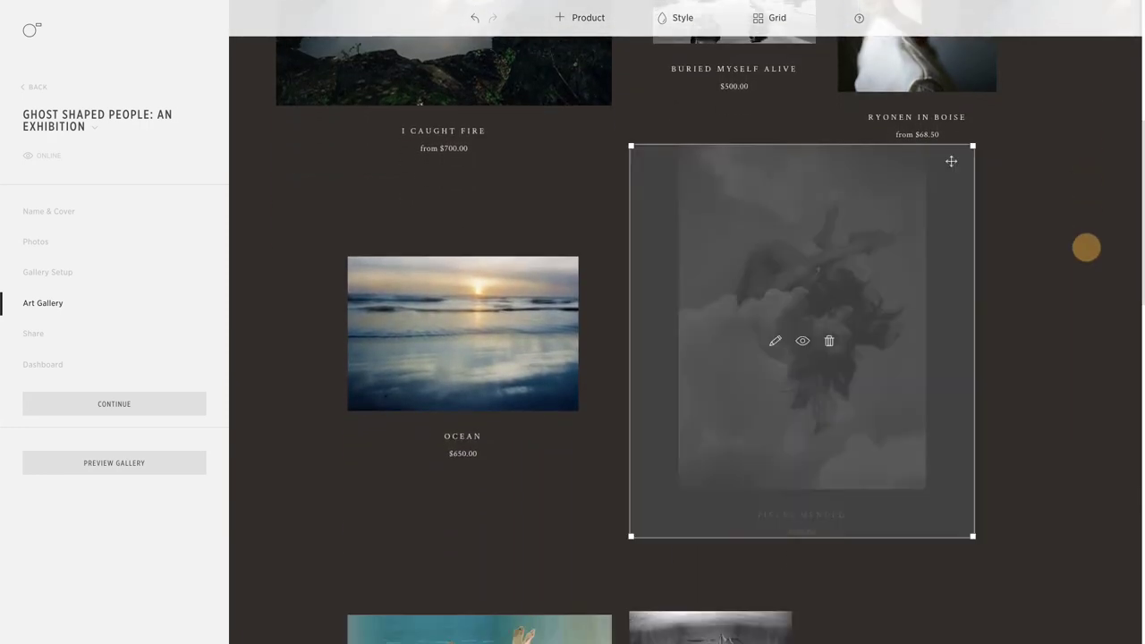
pyautogui.moveTo(535, 295); pyautogui.dragTo(854, 290)
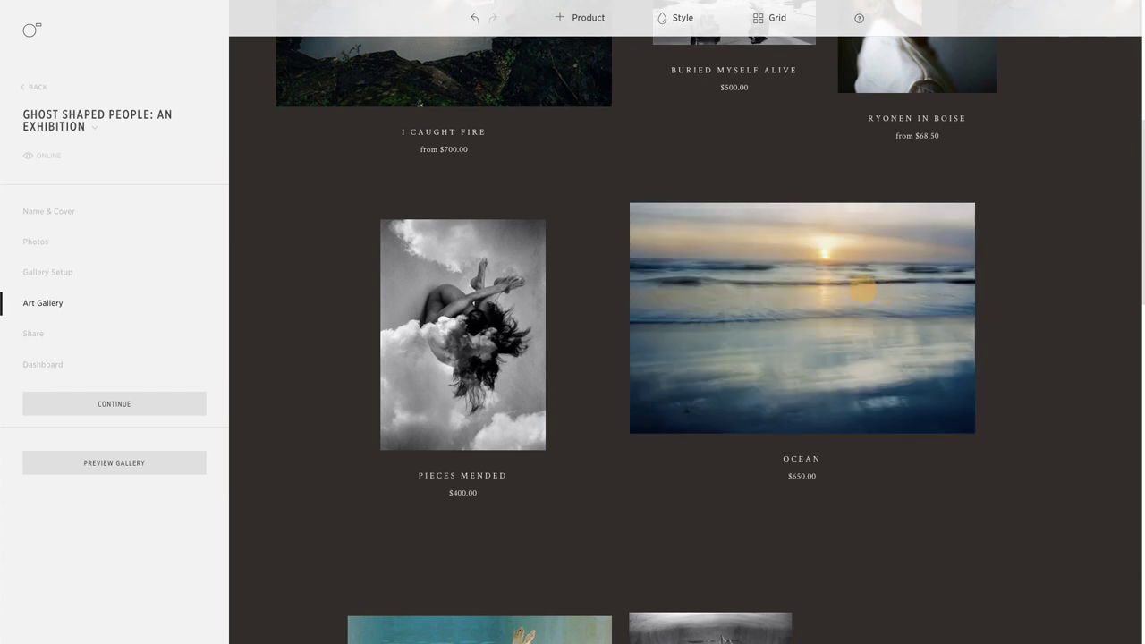
# Enlarge Pieces Mended and Ocean so they sit side by side in the mosaic
pyautogui.moveTo(366, 225); pyautogui.dragTo(287, 182)
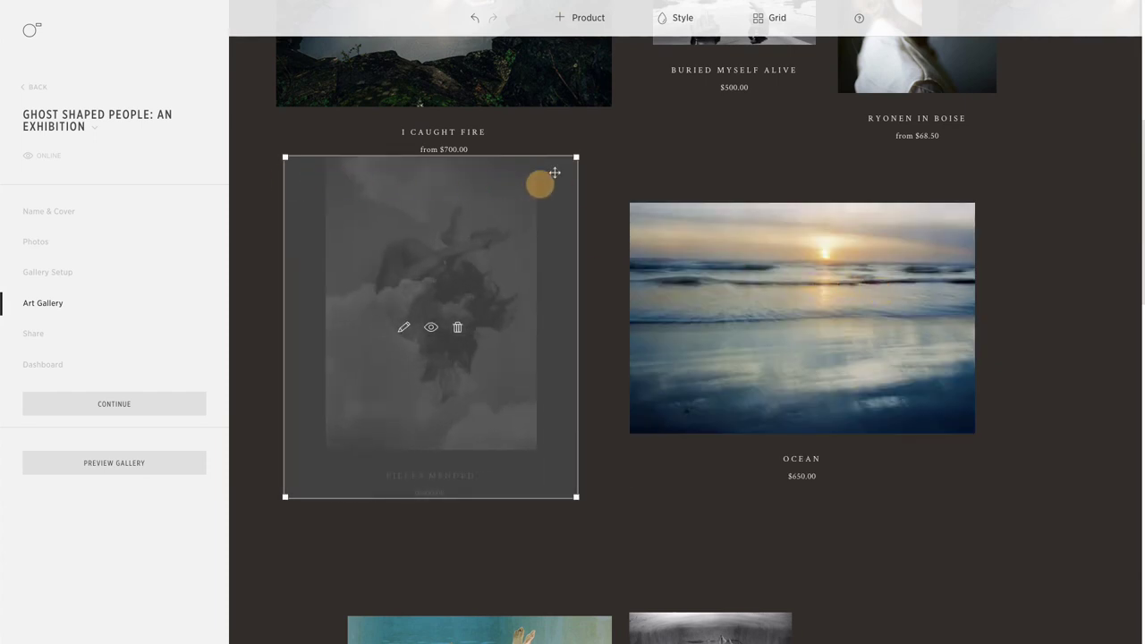
pyautogui.moveTo(540, 185); pyautogui.dragTo(540, 235)
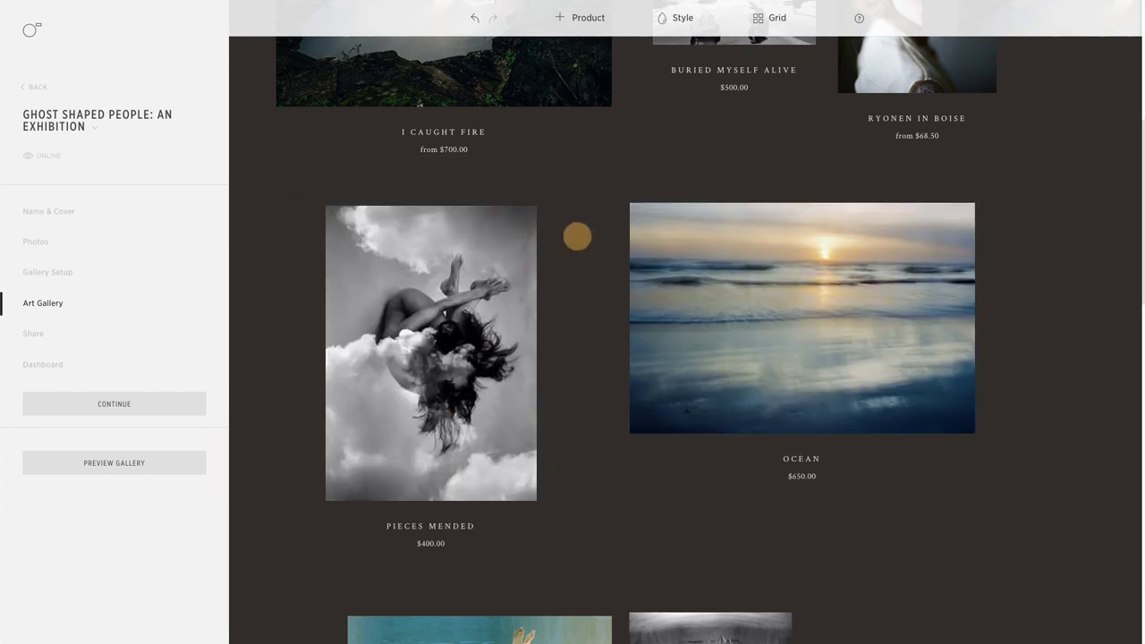
pyautogui.moveTo(713, 243); pyautogui.dragTo(755, 297)
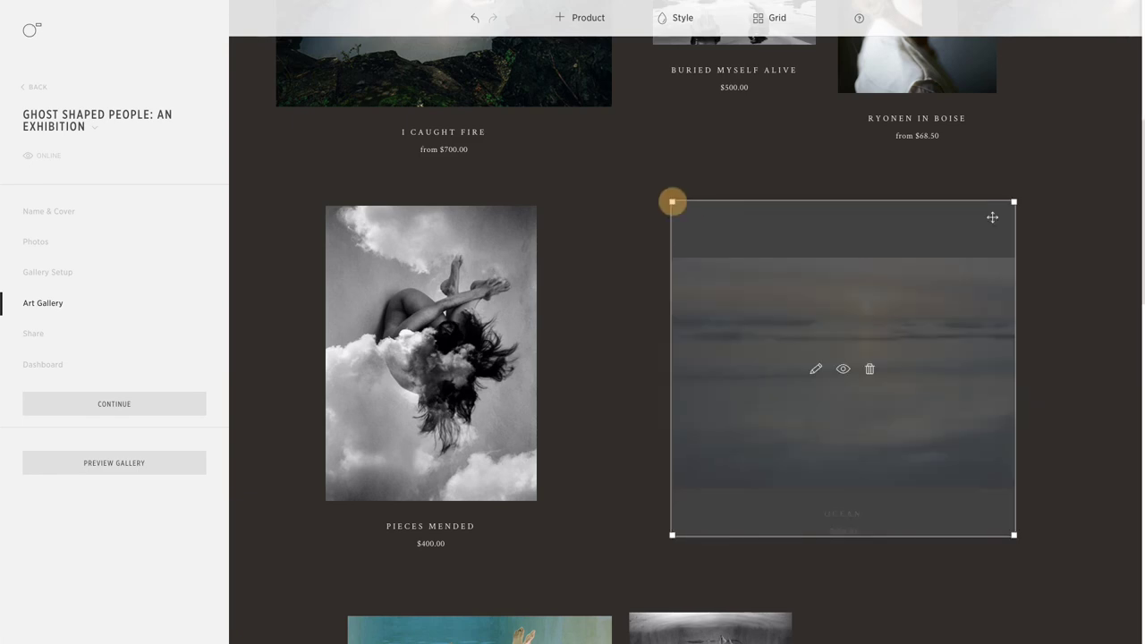
pyautogui.moveTo(672, 202); pyautogui.dragTo(552, 164)
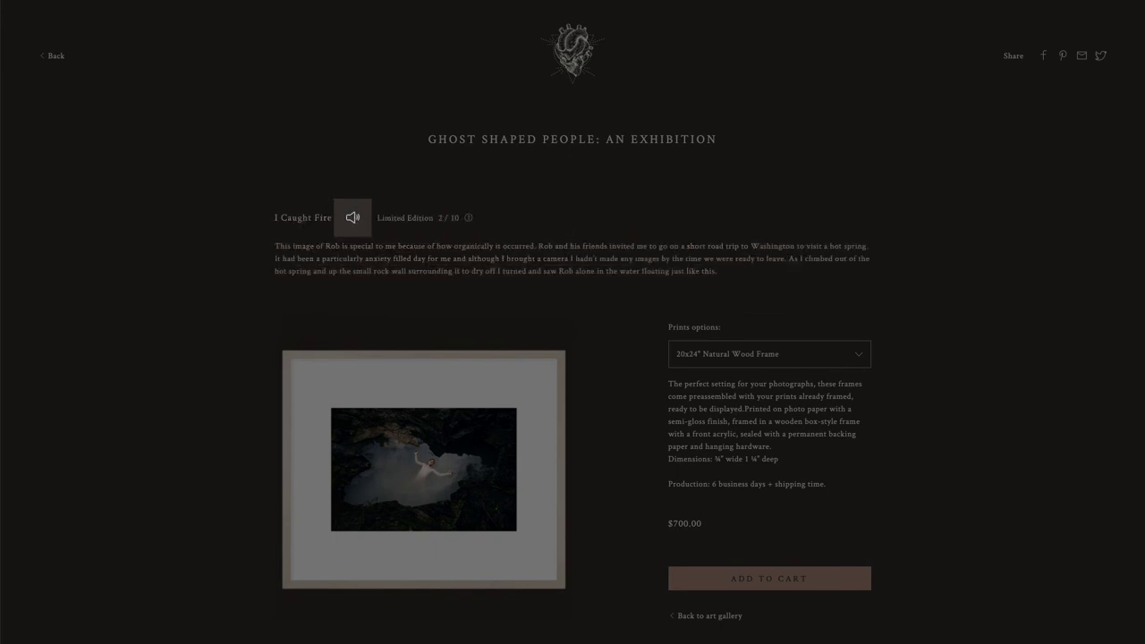
# Play the audio story from the speaker icon beside the I Caught Fire title
pyautogui.click(353, 218)
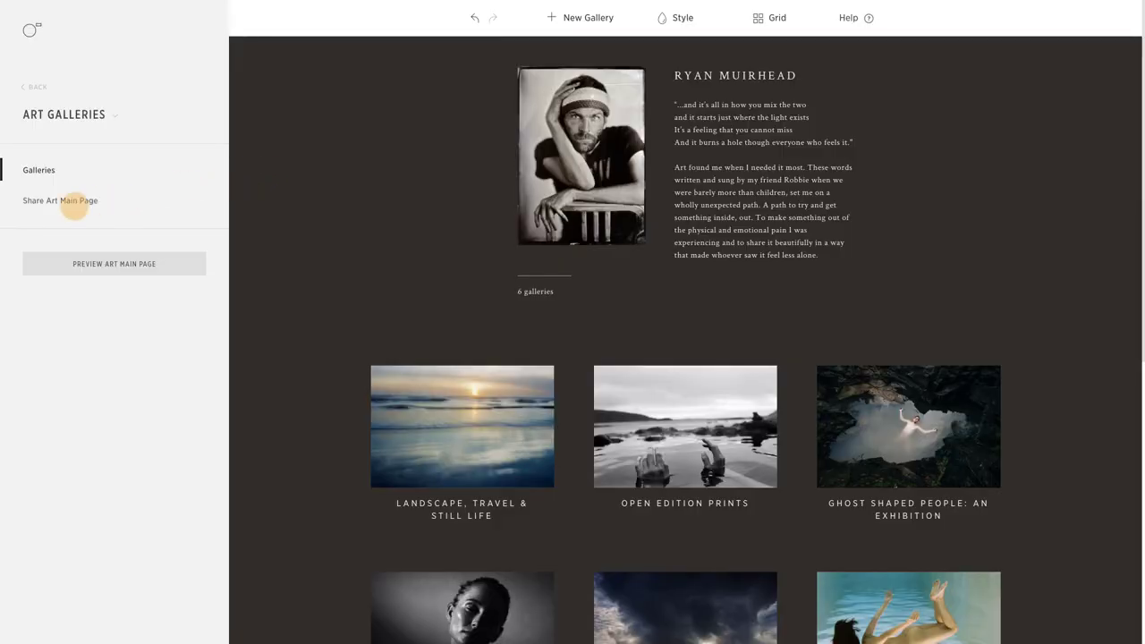
# Show the share link for the Art Main Page
pyautogui.click(74, 208)
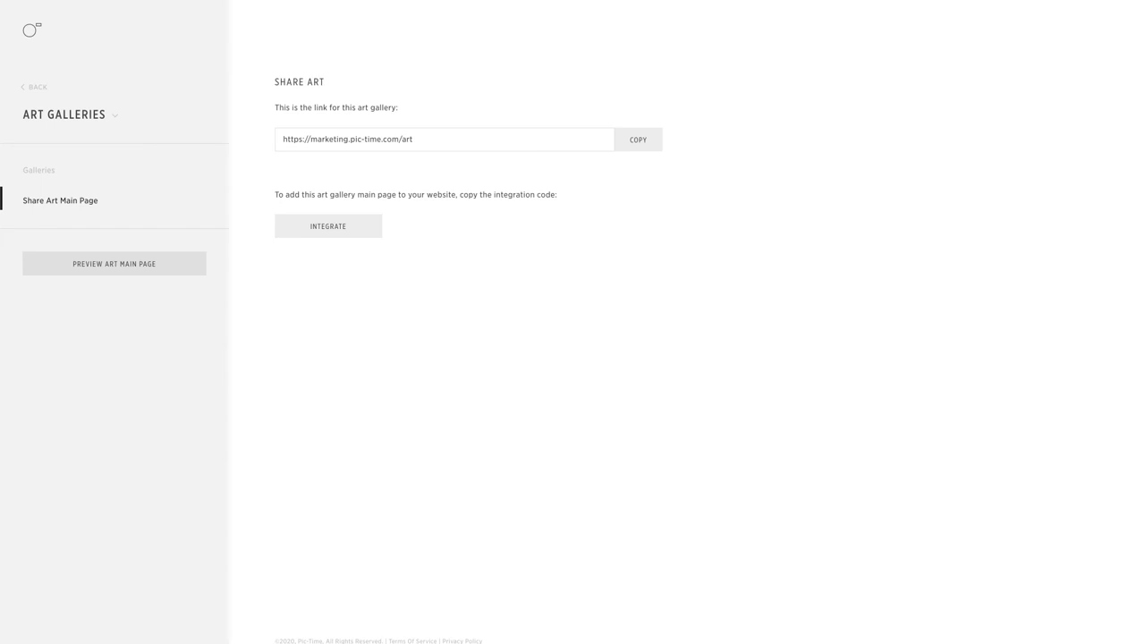